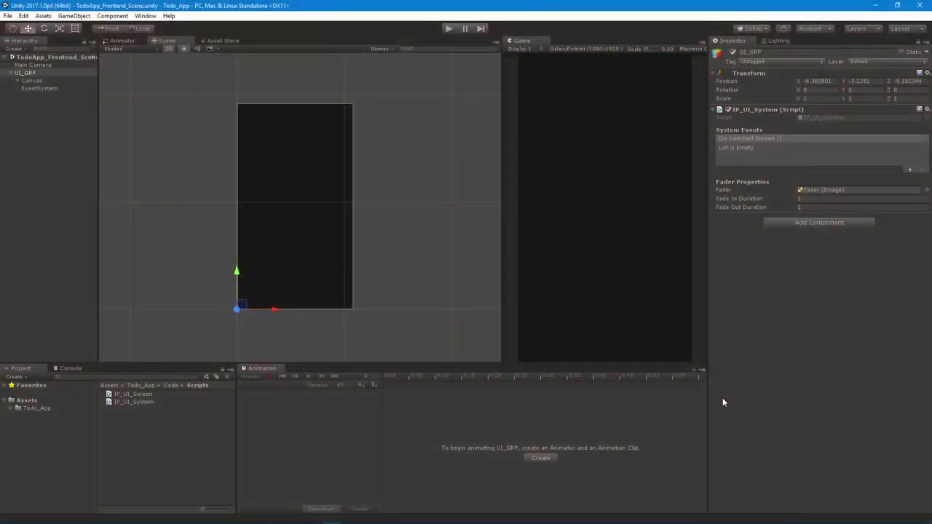
- Expand the Canvas object in the hierarchy, run the scene to watch the Sign Up screen fade in, and stop playback
left_click(18, 81)
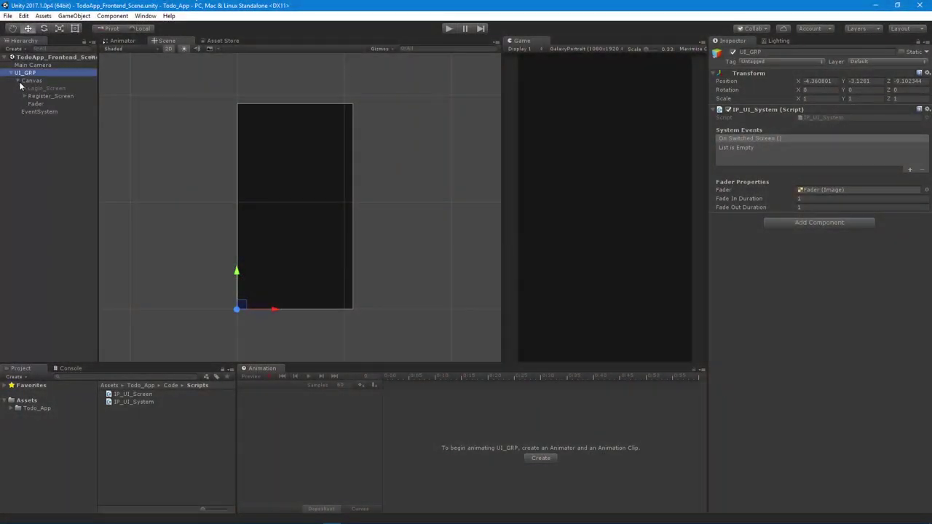
left_click(447, 28)
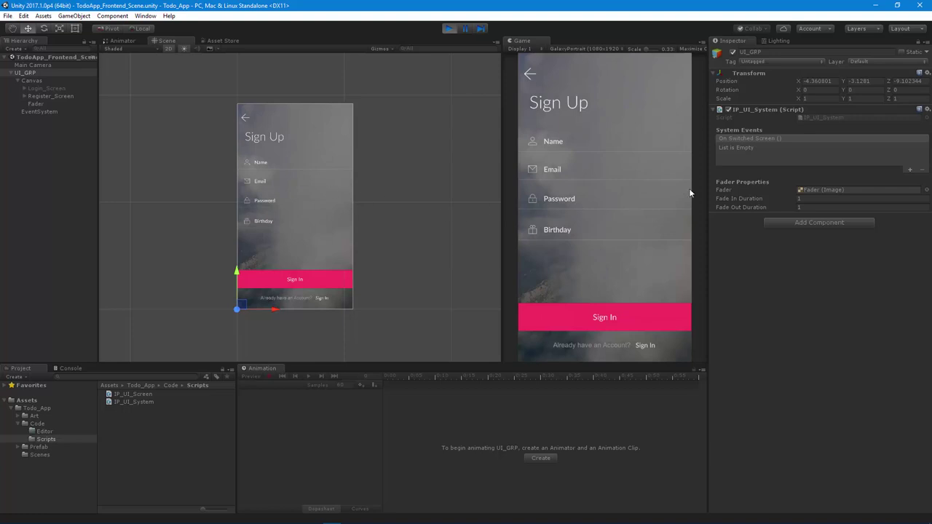
left_click(447, 29)
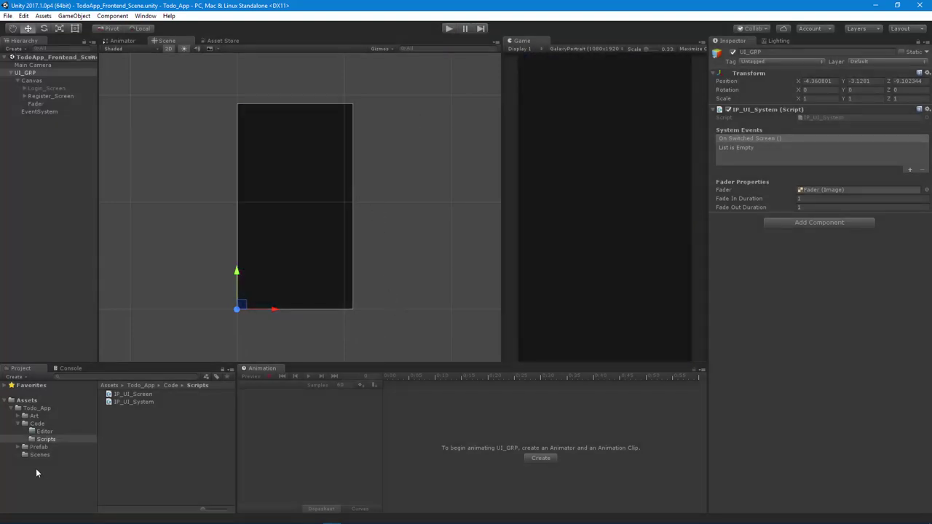
- Create a folder named Animation inside Todo_App/Art and open it
left_click(19, 423)
left_click(17, 416)
left_click(33, 417)
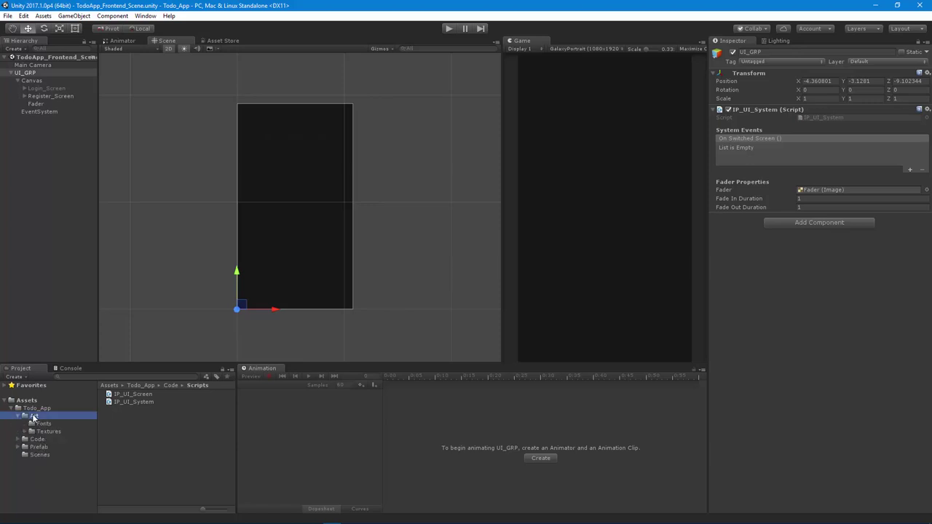
right_click(126, 424)
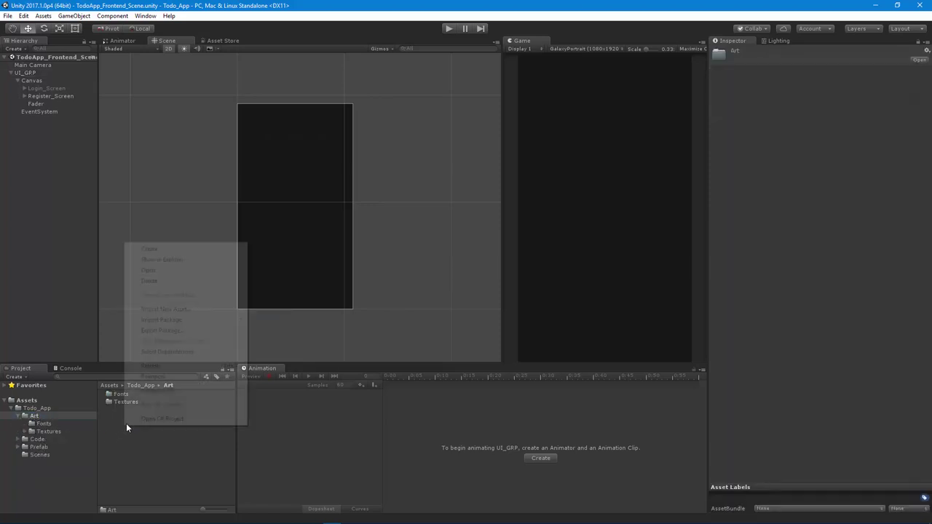
mouse_move(186, 249)
left_click(64, 218)
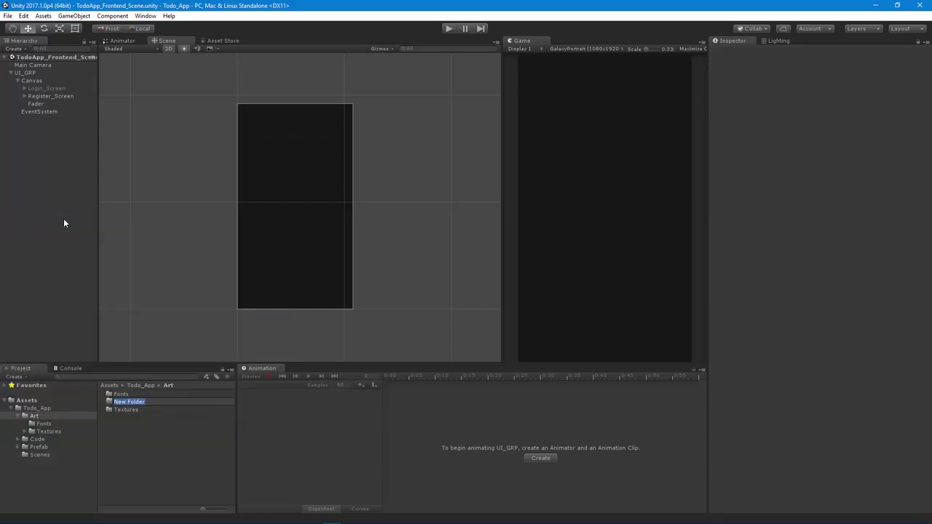
type("Animation")
key("Return")
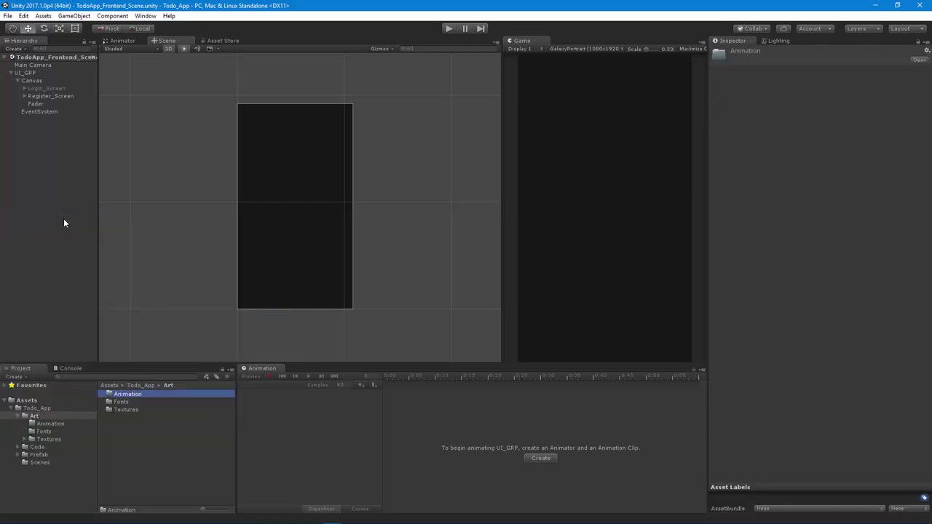
key("Return")
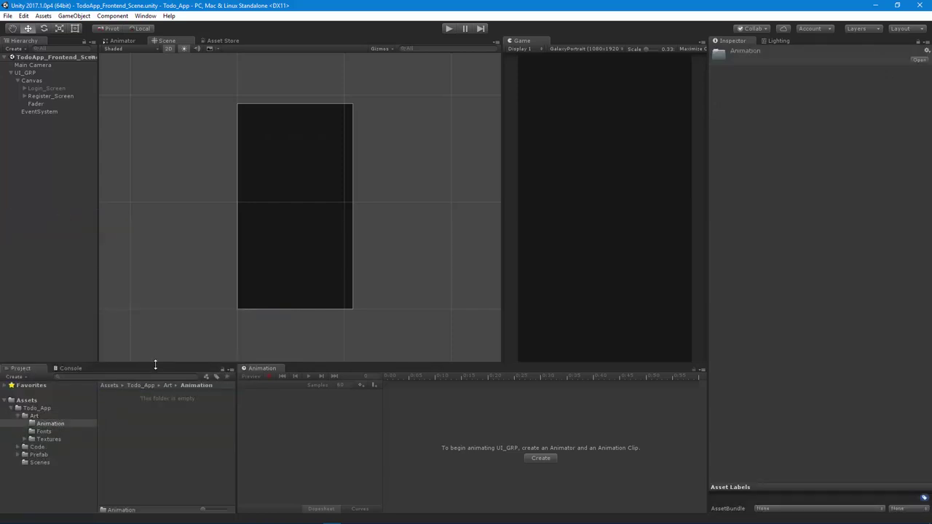
- Create an Animator Controller named IP_Base_Screen_Controller in the Animation folder
left_click_drag(156, 364, 155, 360)
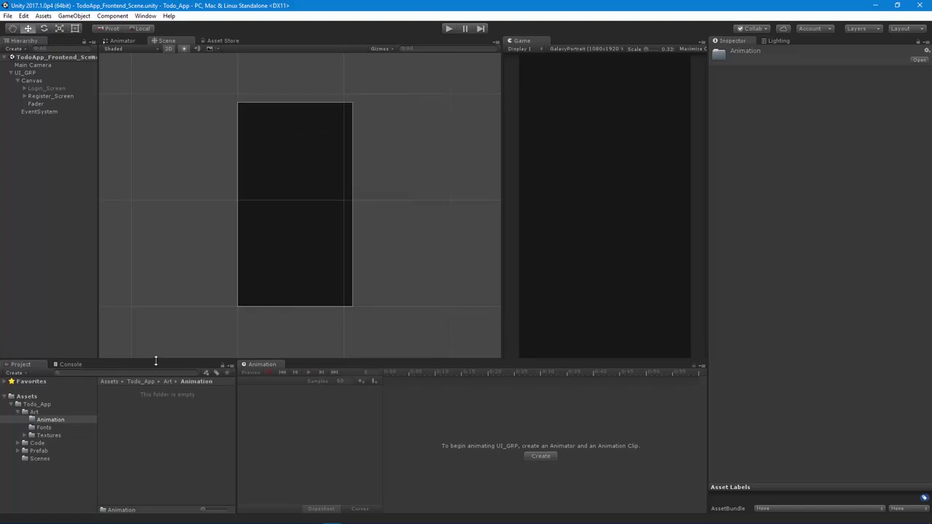
right_click(145, 417)
mouse_move(175, 240)
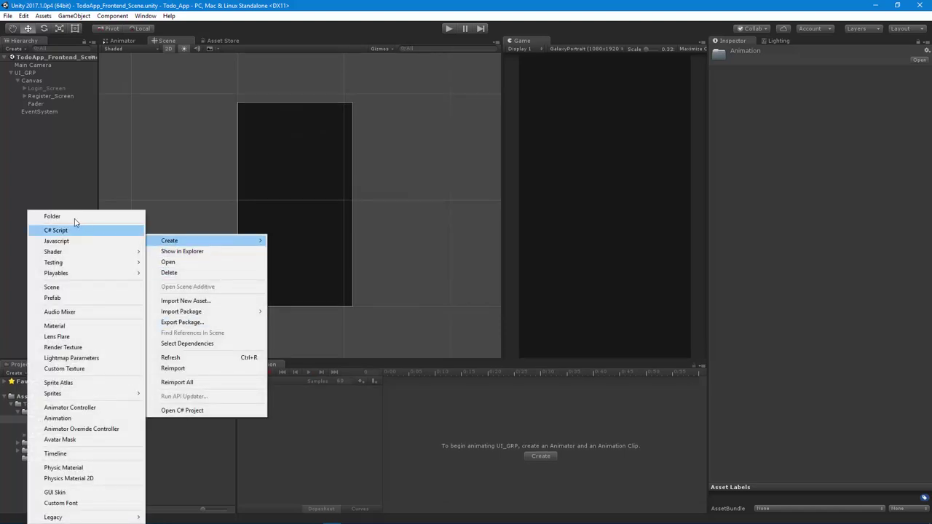
left_click(109, 408)
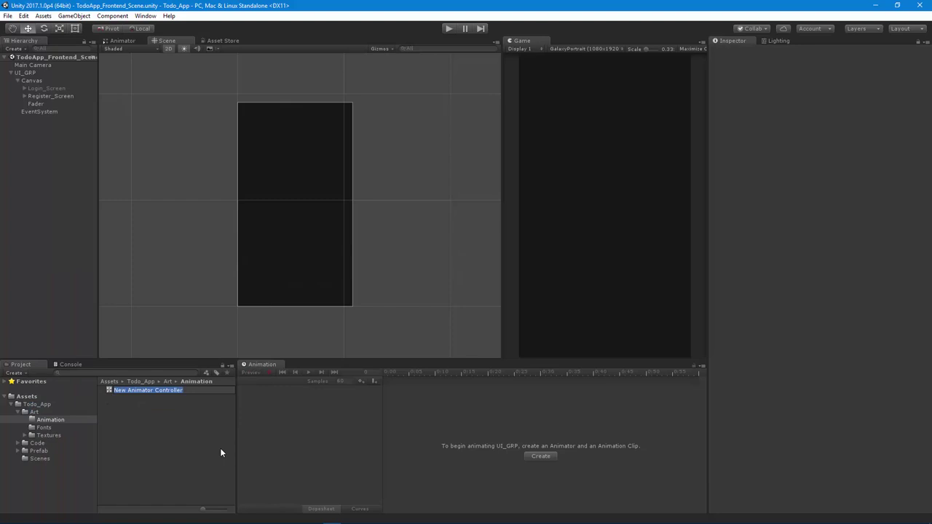
type("IP_Base_Screen_Controller")
key("Return")
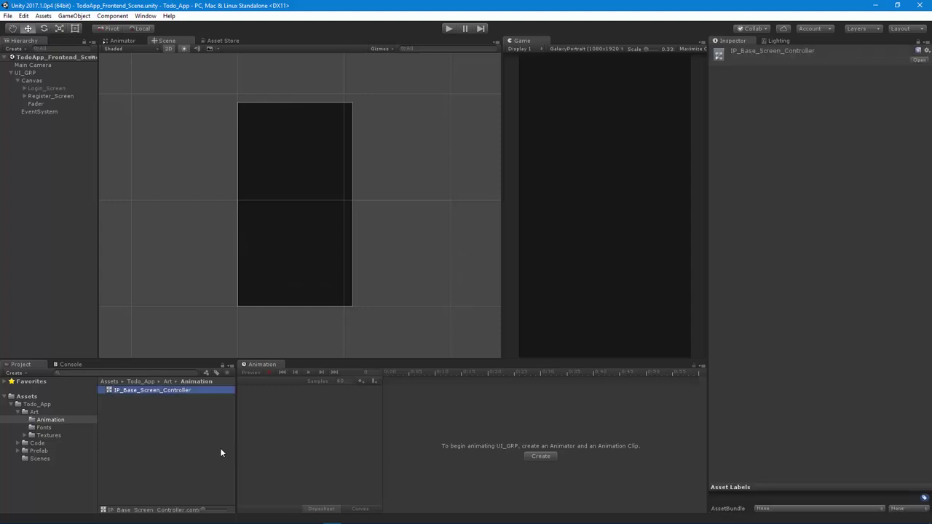
right_click(124, 402)
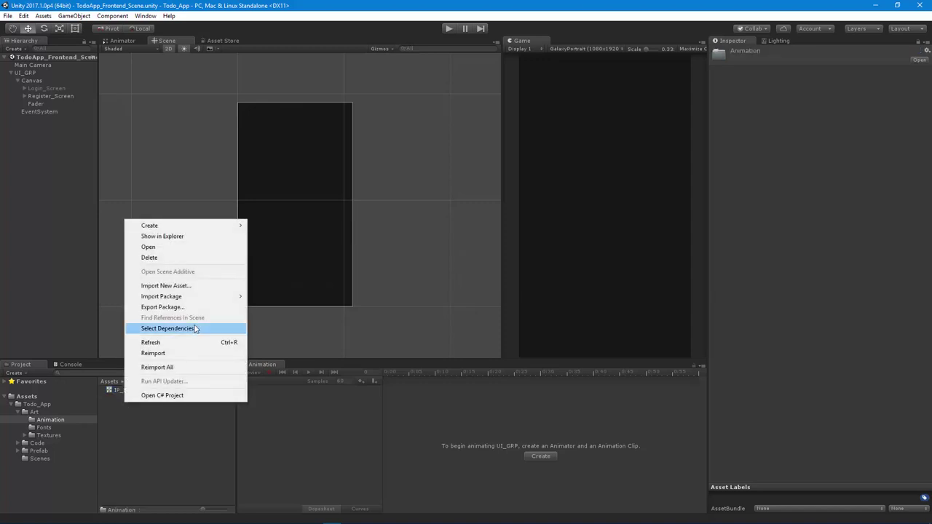
left_click(190, 226)
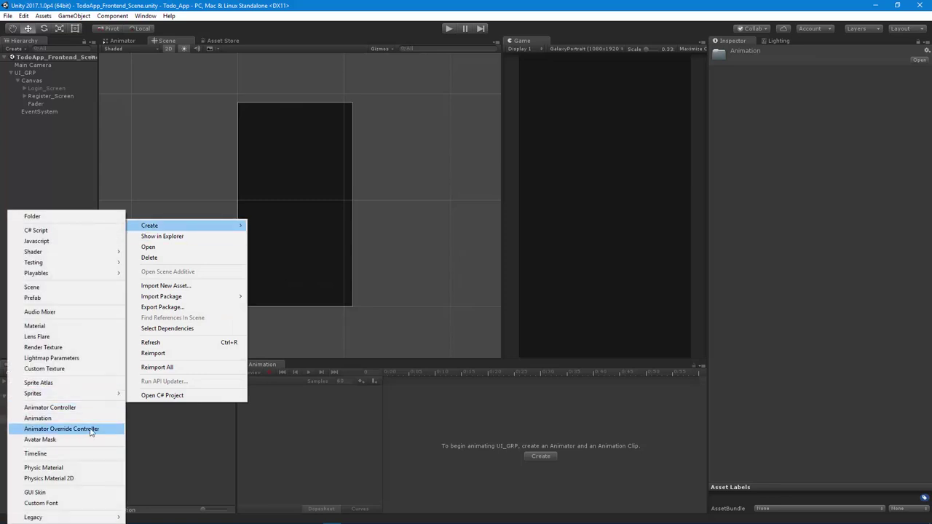
left_click(152, 420)
left_click(130, 391)
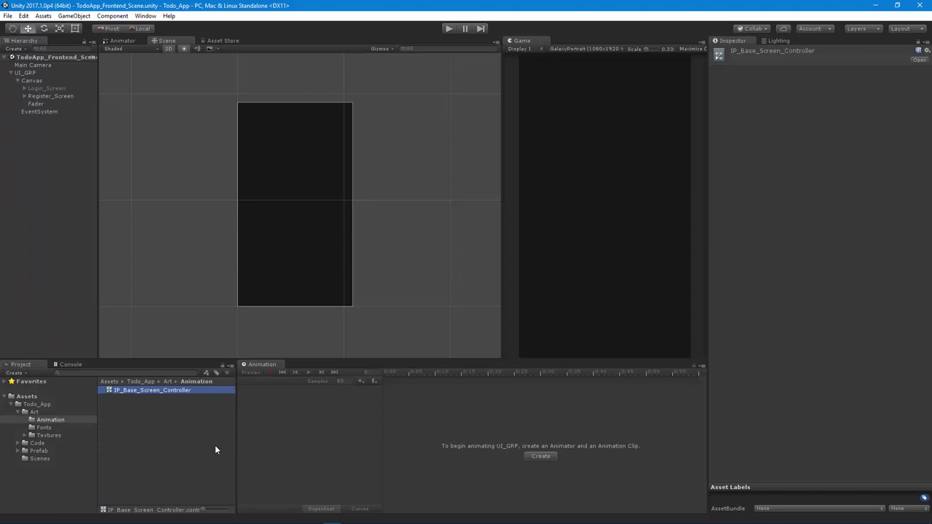
- Activate Login_Screen, deactivate Register_Screen and Fader, and leave Login_Screen selected
left_click(50, 95)
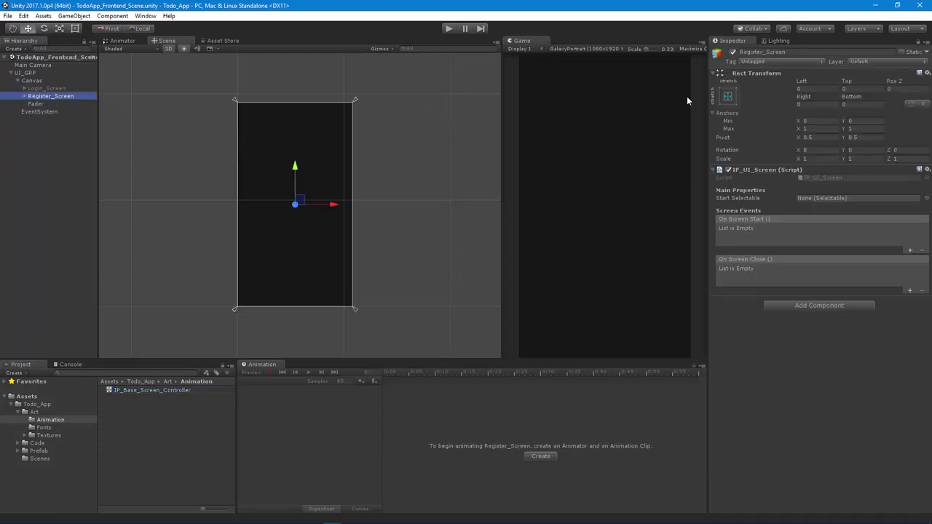
left_click(75, 88)
left_click(733, 51)
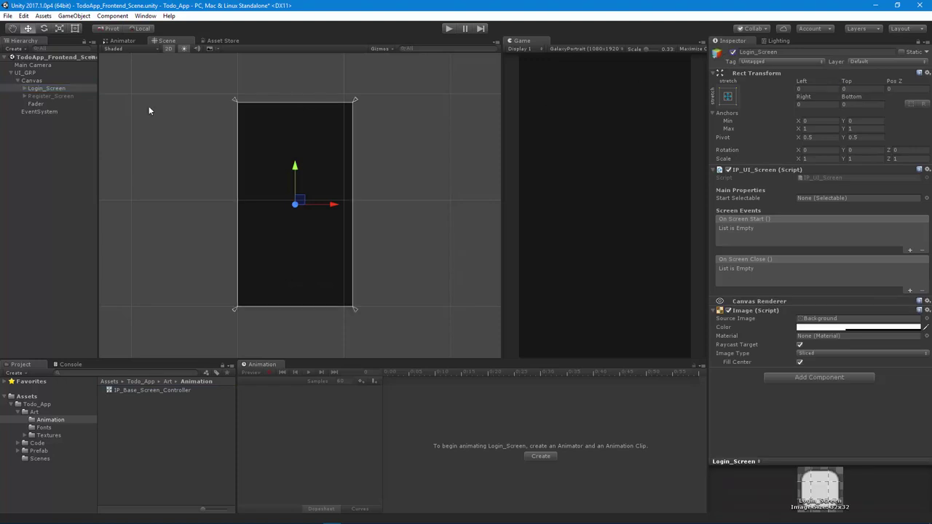
left_click(42, 105)
left_click(733, 52)
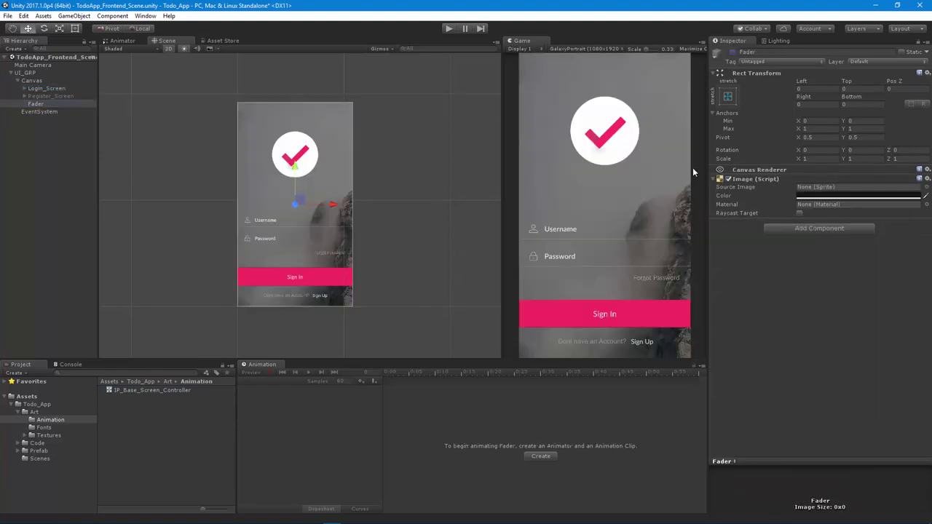
left_click(51, 88)
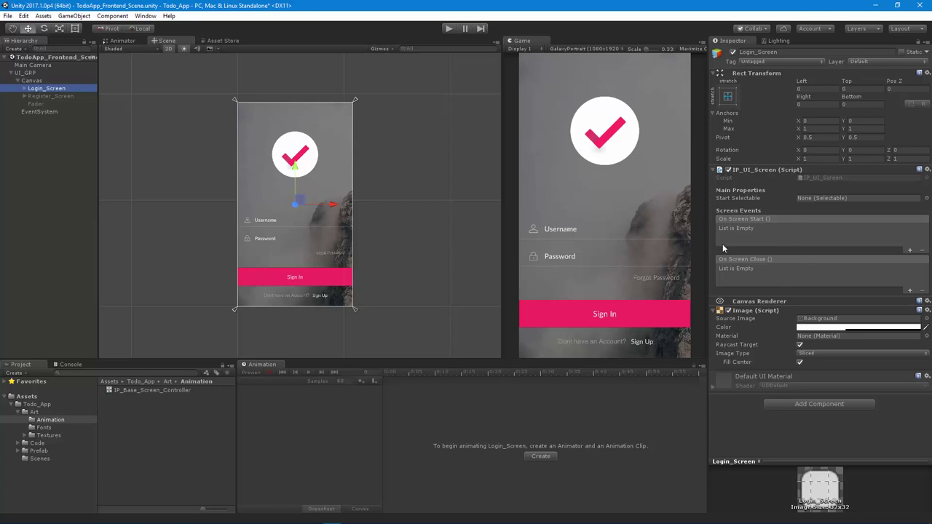
- Switch to MonoDevelop and examine the RequireComponent attributes for Animator and CanvasGroup in IP_UI_Screen.cs
key("alt+Tab")
left_click(192, 316)
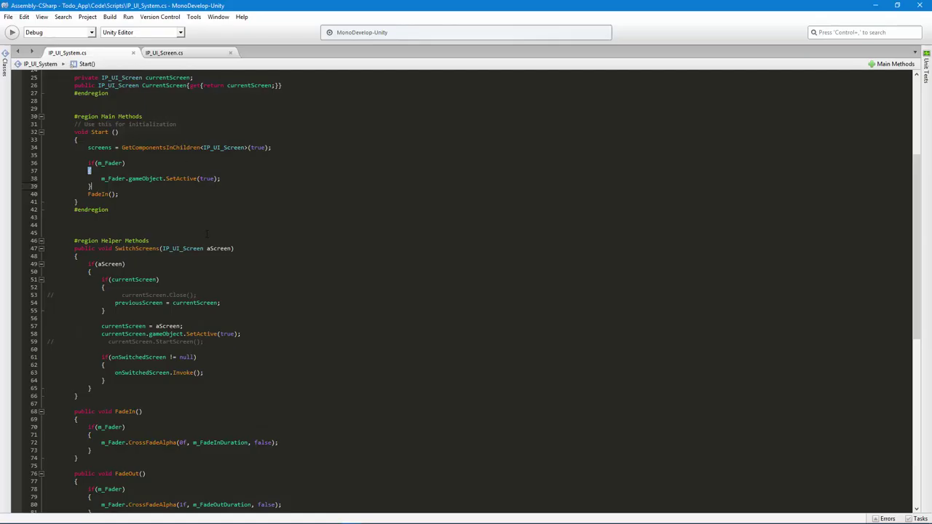
scroll(245, 193, "up", 8)
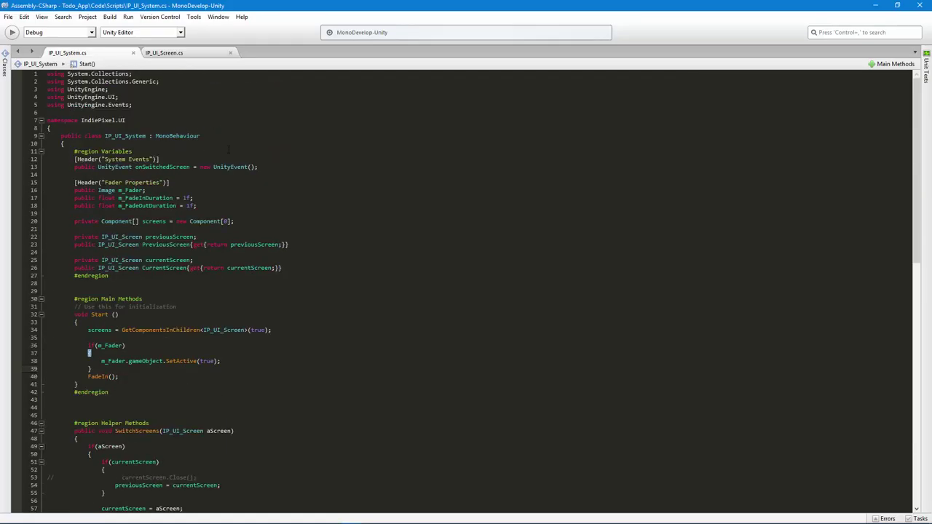
left_click(185, 56)
scroll(228, 137, "up", 2)
left_click_drag(194, 151, 18, 143)
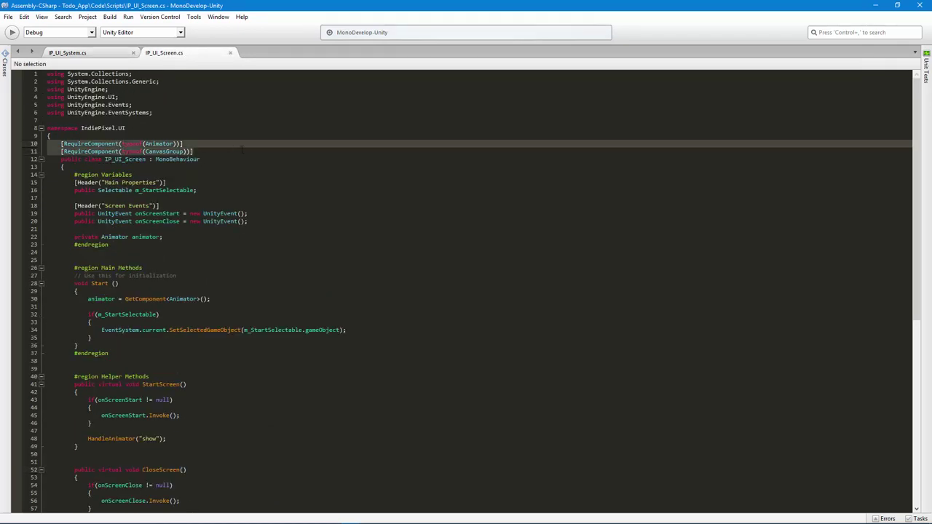
- Return to Unity, remove the IP_UI_Screen component from Login_Screen and add the script again from Todo_App/Code/Scripts
key("alt+Tab")
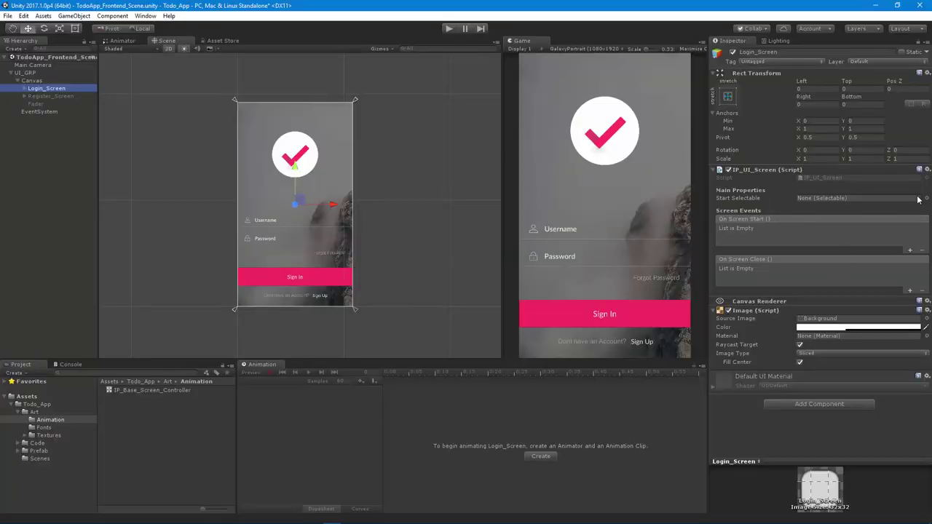
left_click(927, 170)
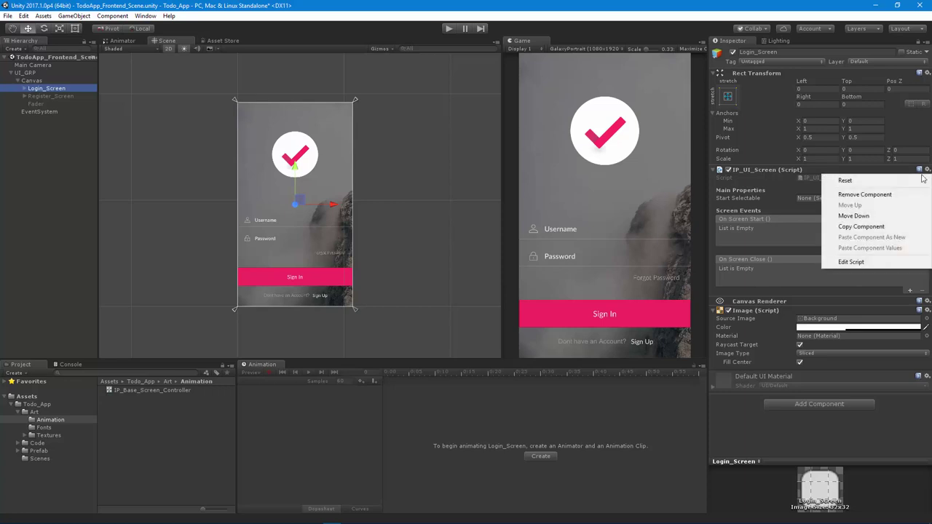
left_click(863, 194)
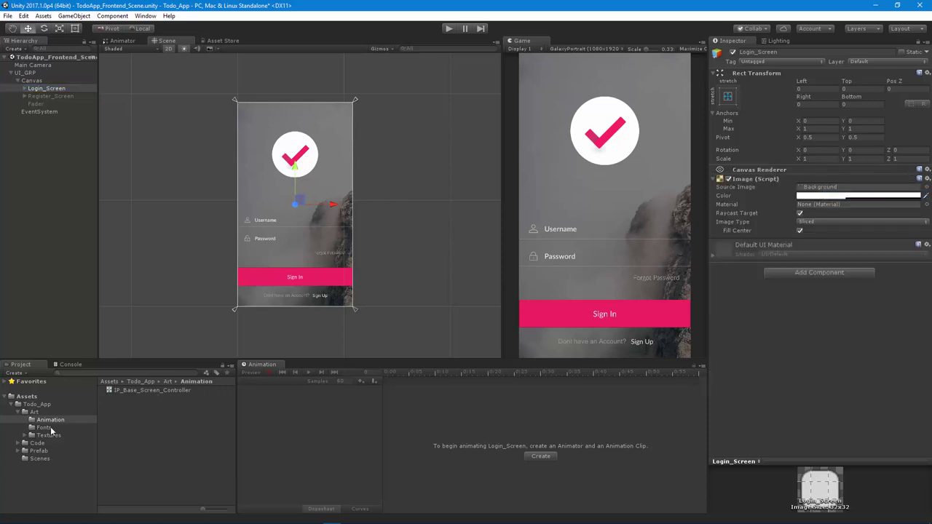
left_click(18, 443)
left_click(45, 458)
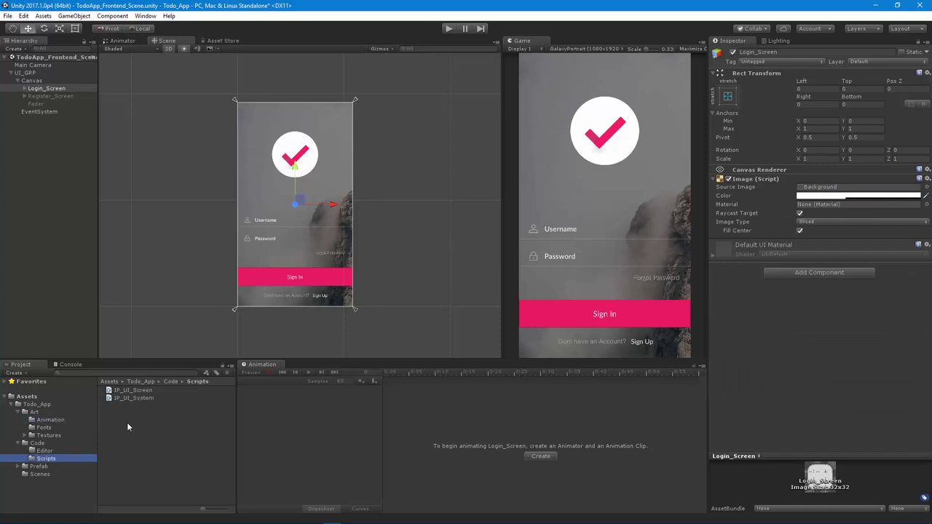
left_click_drag(133, 390, 841, 368)
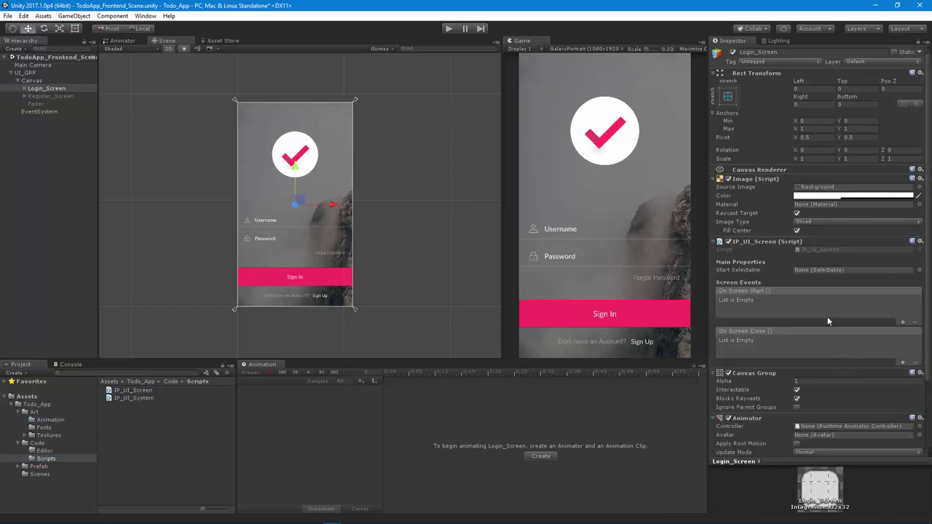
scroll(801, 324, "down", 3)
- Remove the IP_UI_Screen component from Register_Screen and attach the script to it again
left_click(77, 96)
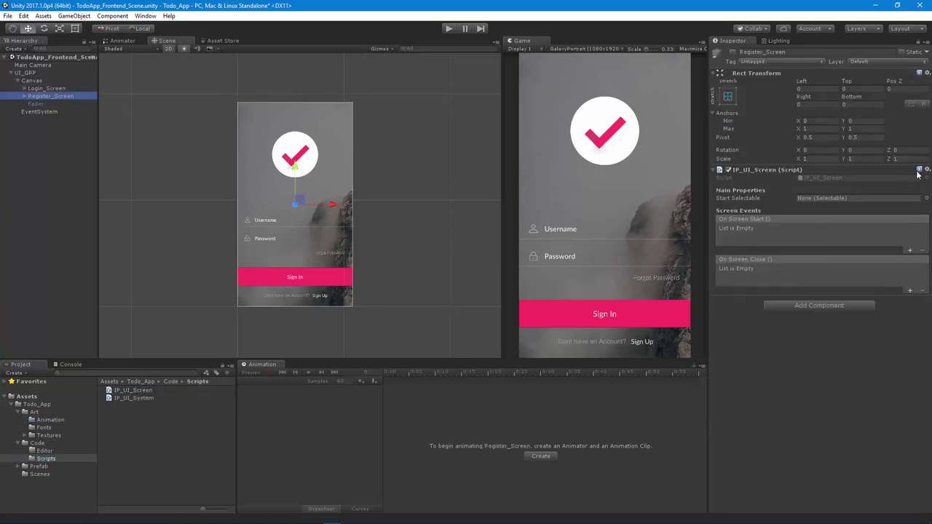
left_click(927, 170)
left_click(852, 194)
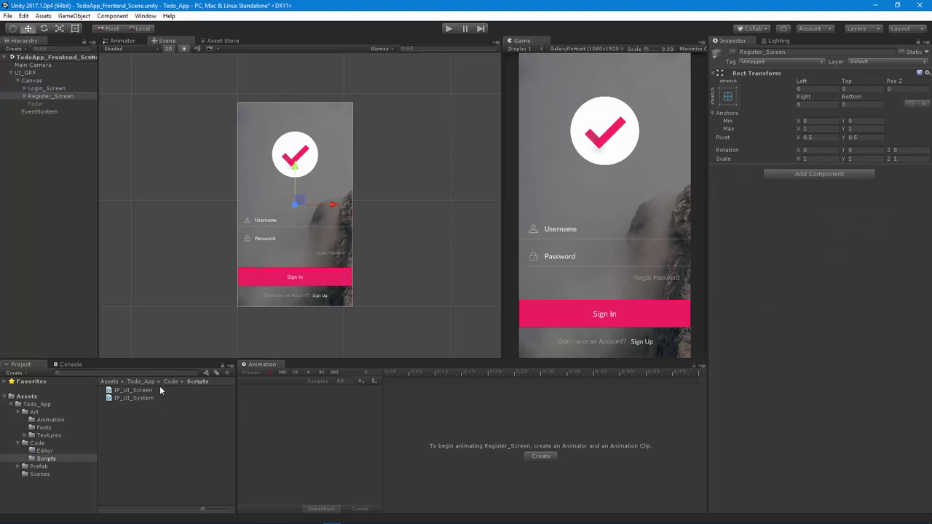
left_click_drag(149, 390, 791, 401)
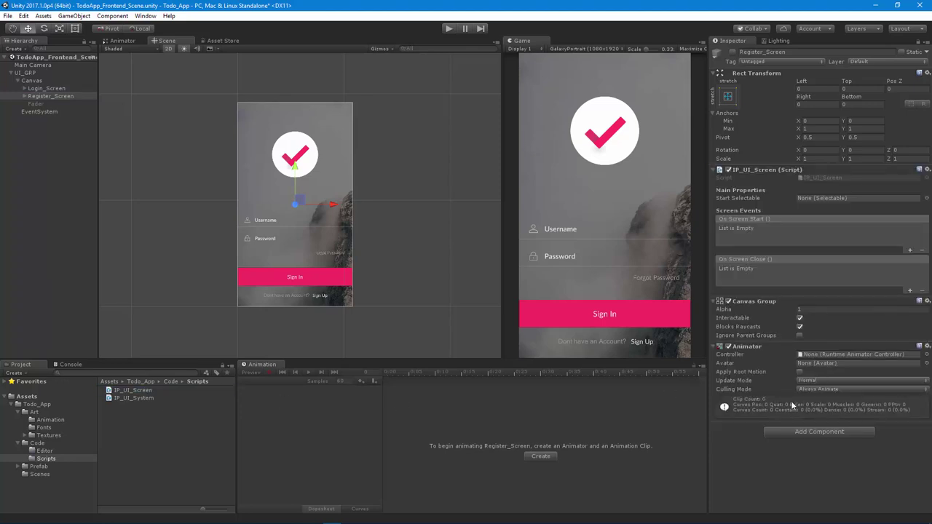
- Remove the Image and Canvas Renderer components from Login_Screen
left_click(59, 88)
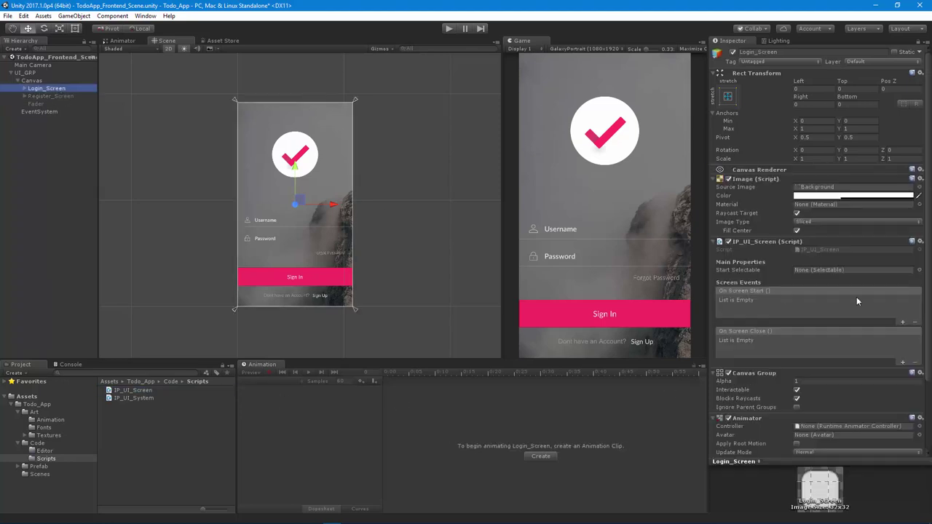
left_click(920, 180)
left_click(894, 204)
left_click(921, 170)
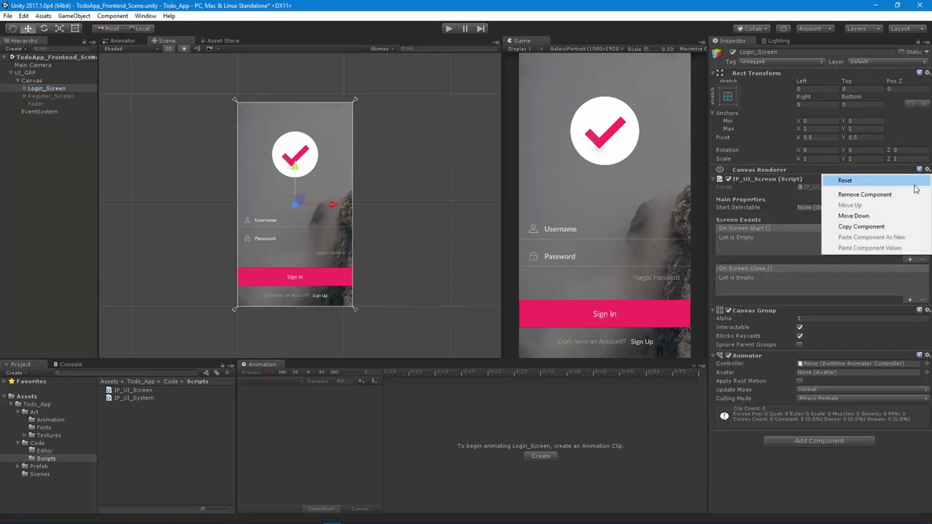
left_click(865, 195)
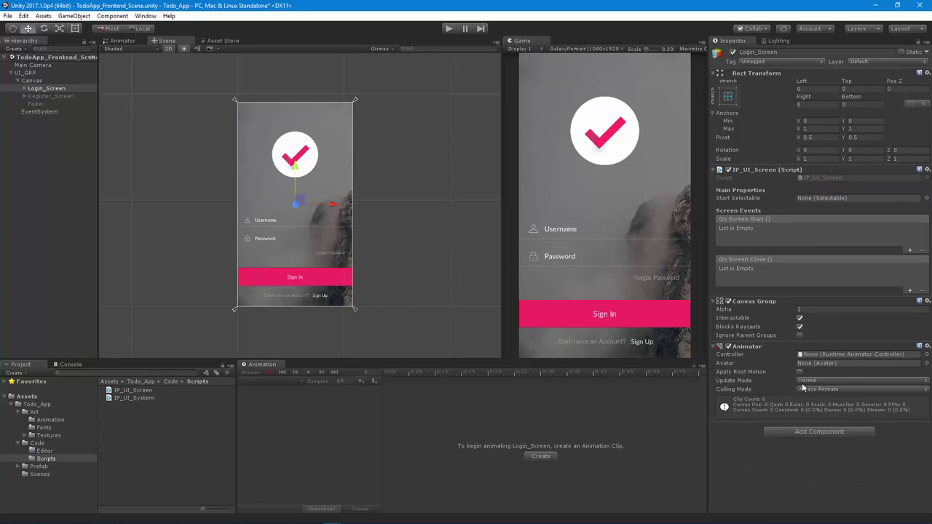
- Switch to MonoDevelop and highlight the RequireComponent attribute for Animator in IP_UI_Screen.cs
key("alt+Tab")
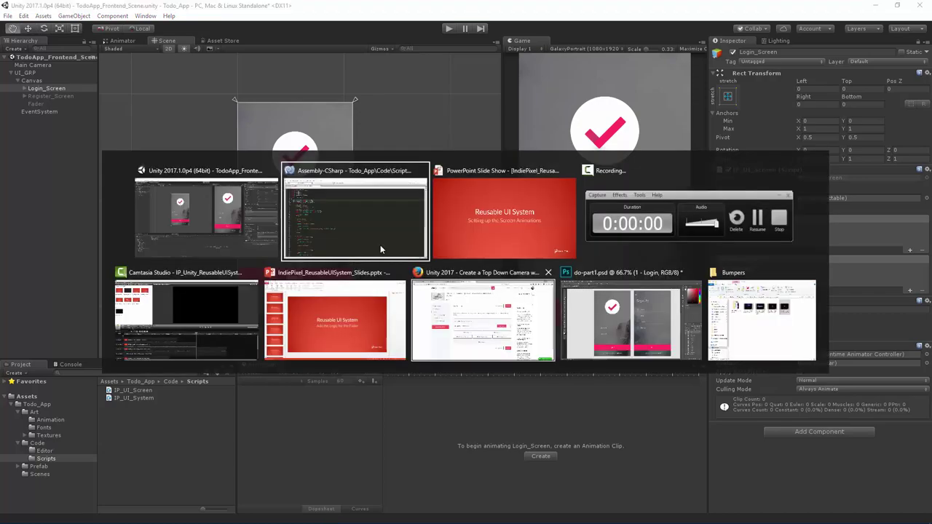
key("End")
key("shift+Home")
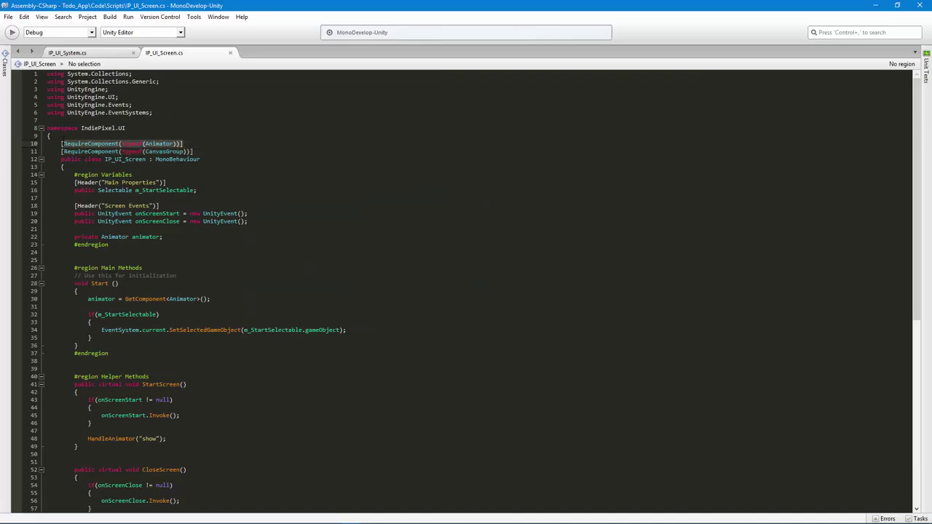
- Return to Unity and assign IP_Base_Screen_Controller from Todo_App/Art/Animation as the controller of Login_Screen's Animator component
key("alt+Tab")
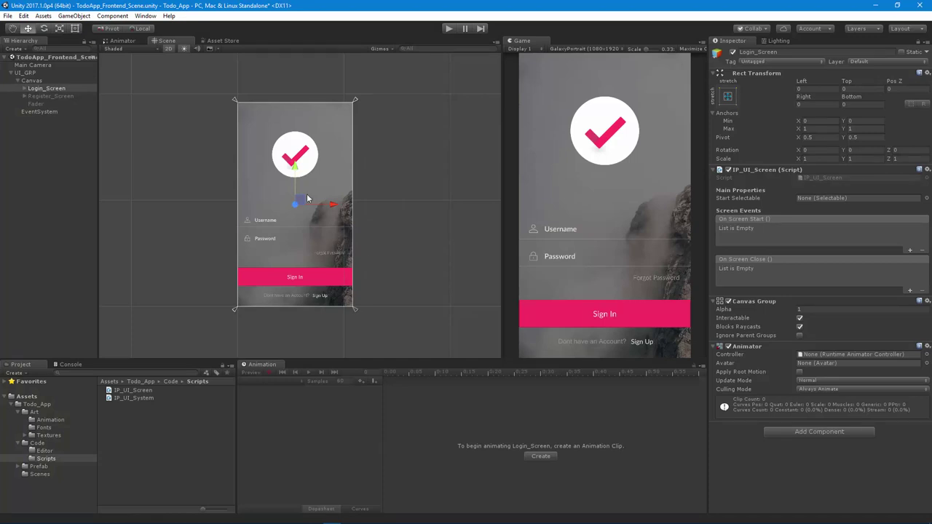
middle_click_drag(274, 241, 272, 234)
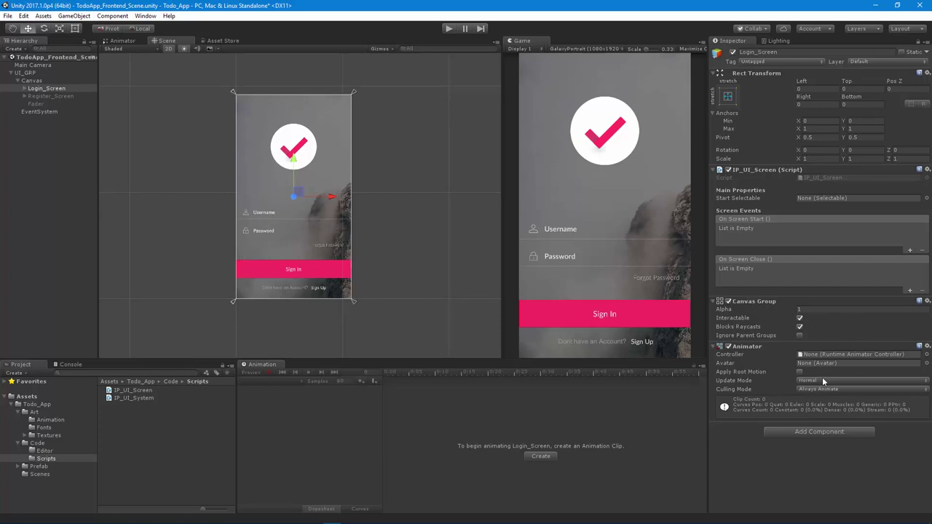
left_click(51, 420)
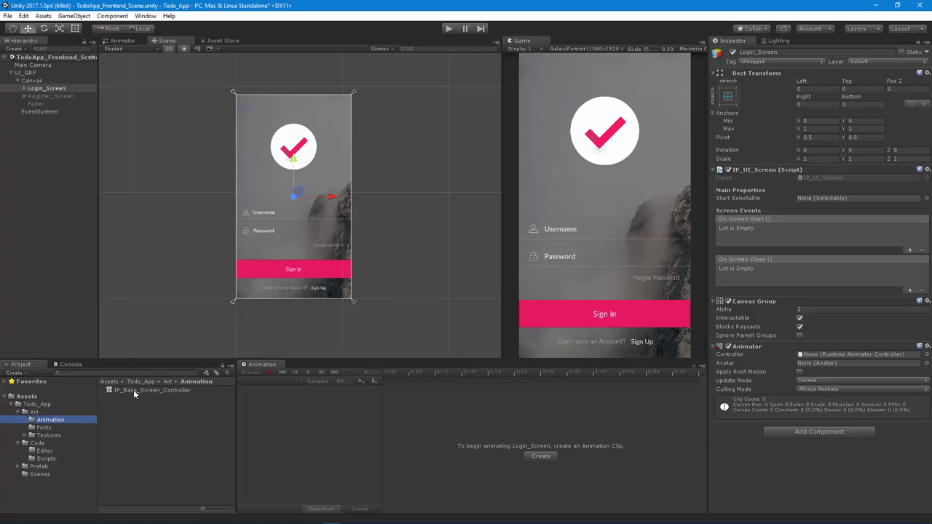
left_click_drag(133, 390, 855, 356)
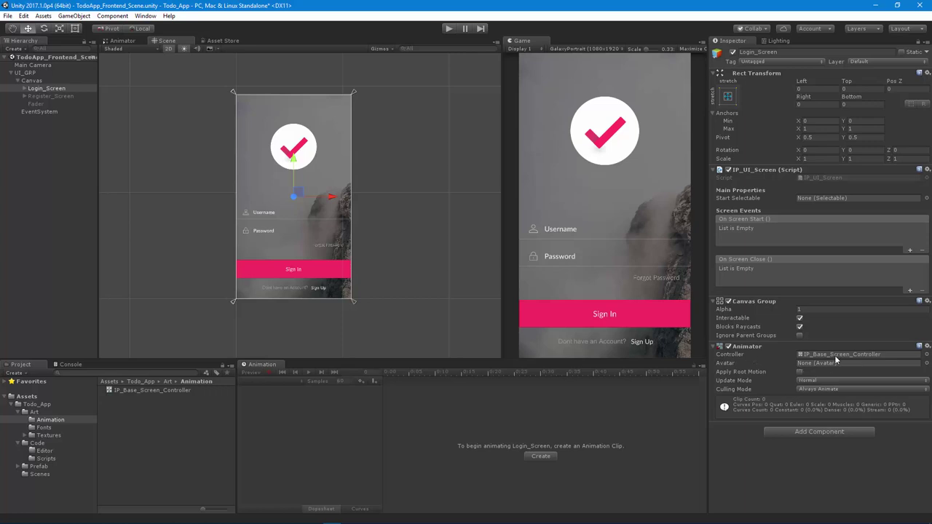
- Open Login_Screen's animator controller in the Animator window and widen that view slightly
left_click(47, 88)
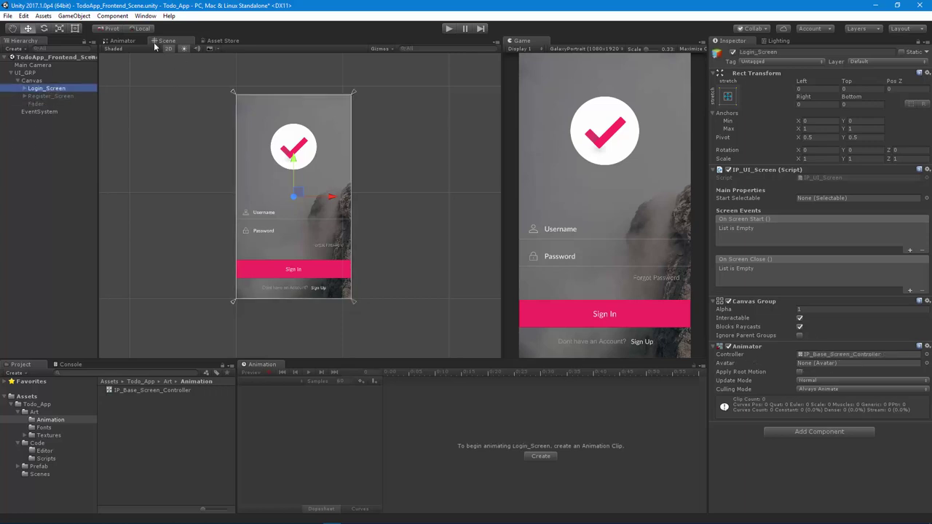
left_click(122, 41)
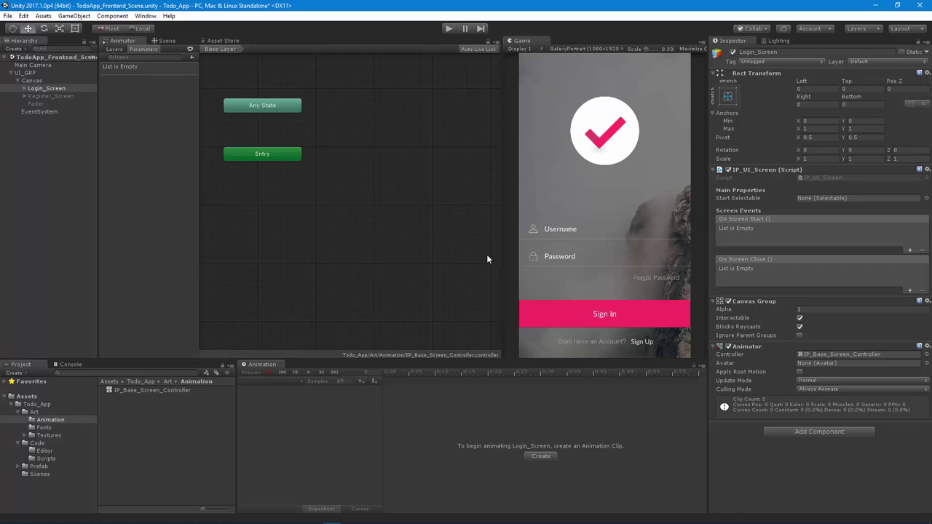
left_click_drag(502, 235, 508, 235)
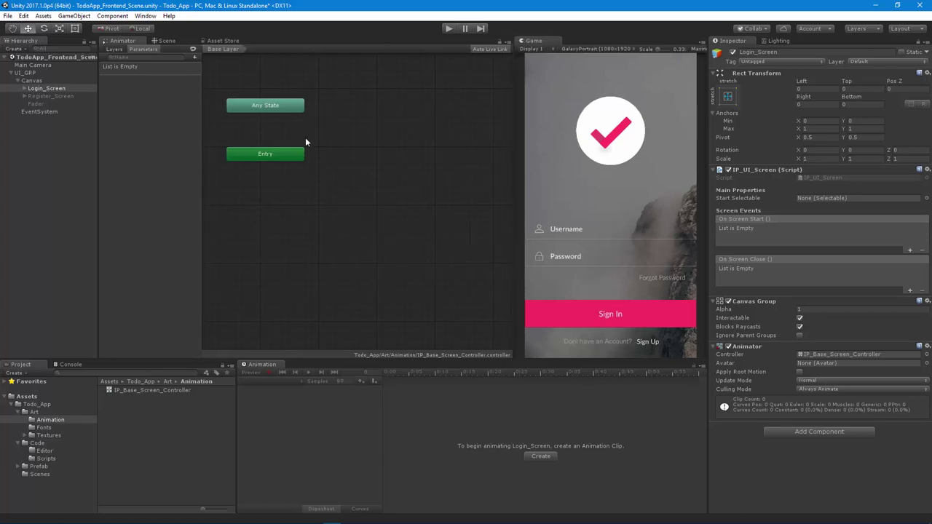
left_click(145, 15)
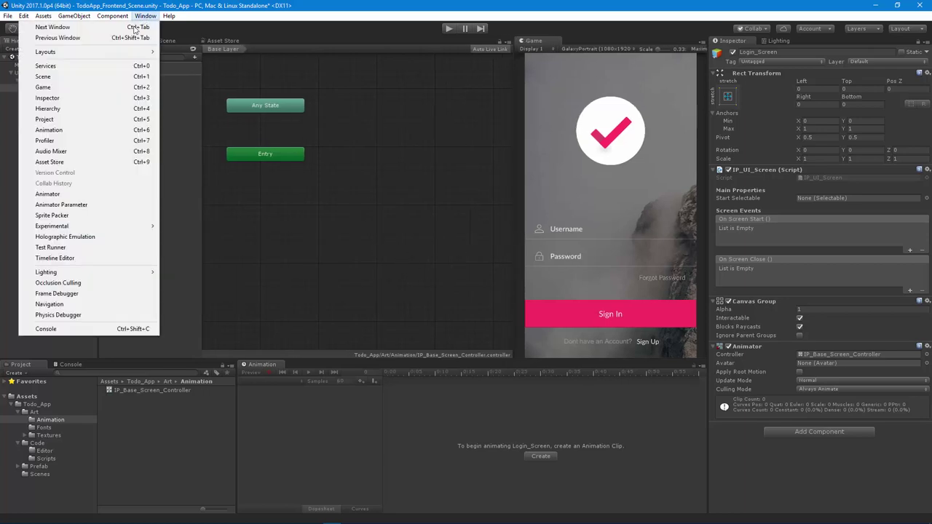
left_click(87, 196)
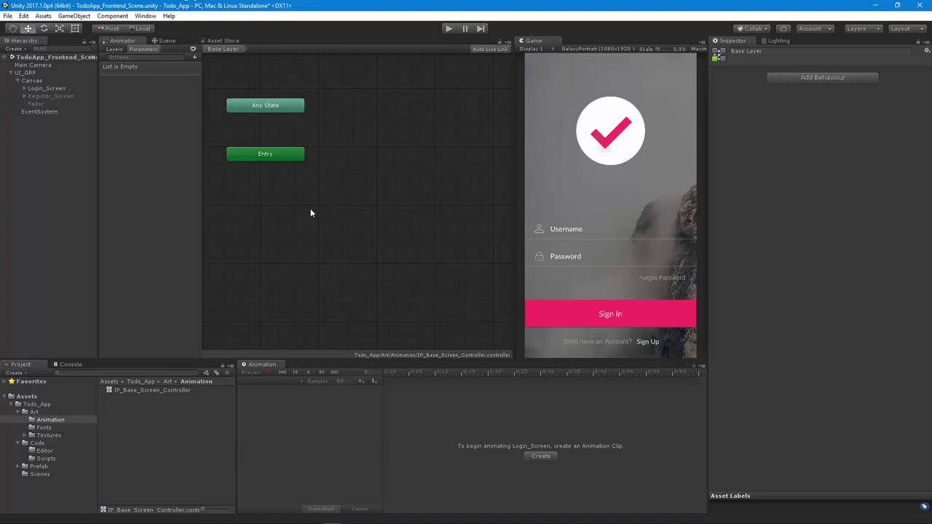
- Rearrange the Animator graph so that Any State sits directly above Exit, both up and to the right of Entry
middle_click_drag(310, 213, 236, 168)
left_click(471, 168)
middle_click_drag(471, 167, 276, 132)
middle_click_drag(334, 178, 414, 177)
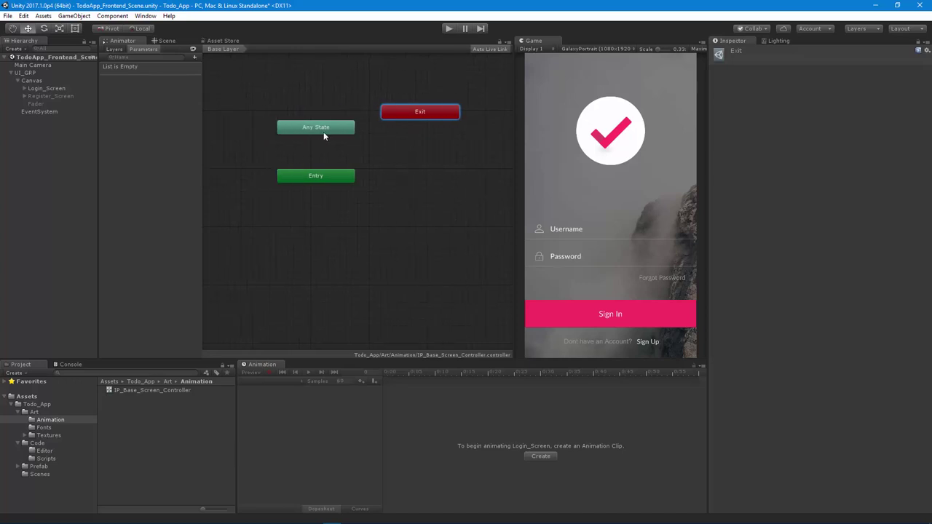
left_click_drag(324, 132, 246, 130)
middle_click_drag(370, 162, 395, 161)
left_click_drag(430, 115, 445, 172)
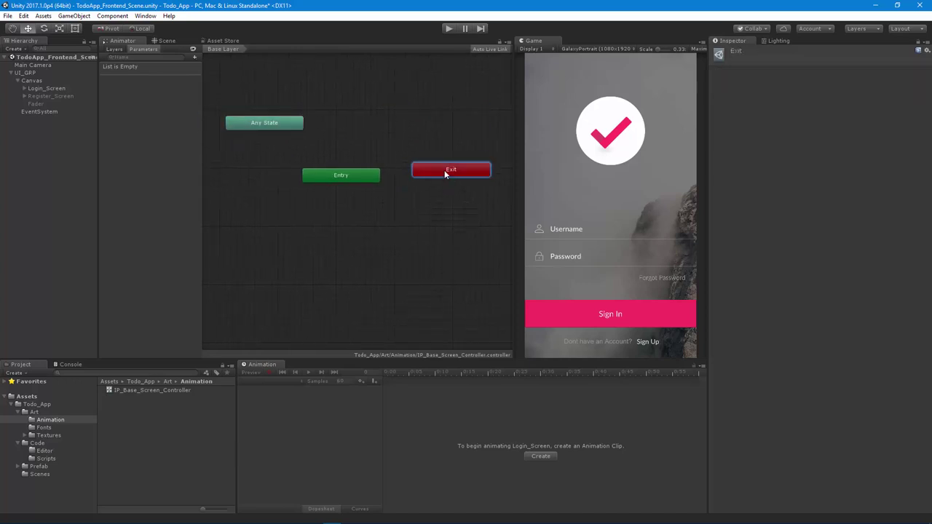
left_click(341, 175)
middle_click_drag(339, 233, 346, 230)
left_click_drag(279, 125, 353, 124)
middle_click_drag(366, 133, 303, 127)
left_click_drag(402, 166, 444, 115)
left_click_drag(287, 114, 443, 97)
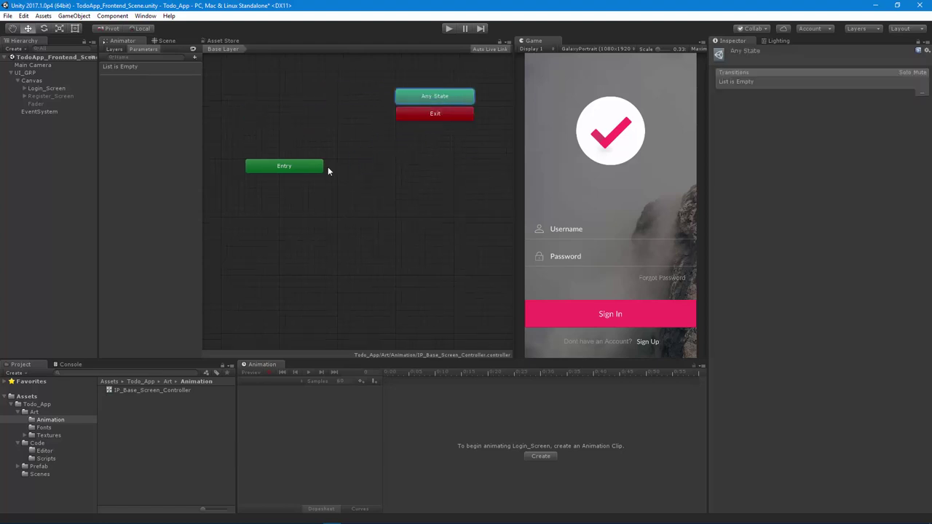
left_click(270, 169)
middle_click_drag(257, 223, 325, 222)
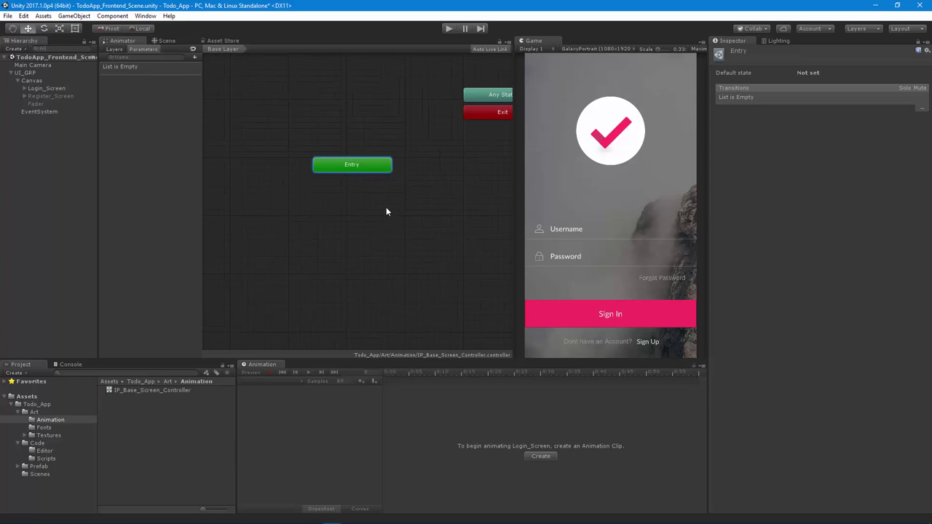
middle_click_drag(386, 211, 395, 192)
left_click(506, 128)
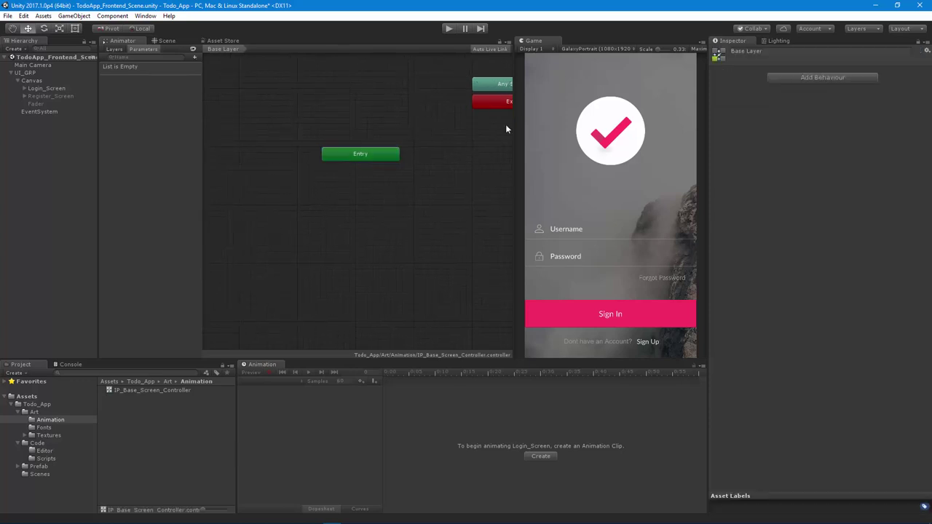
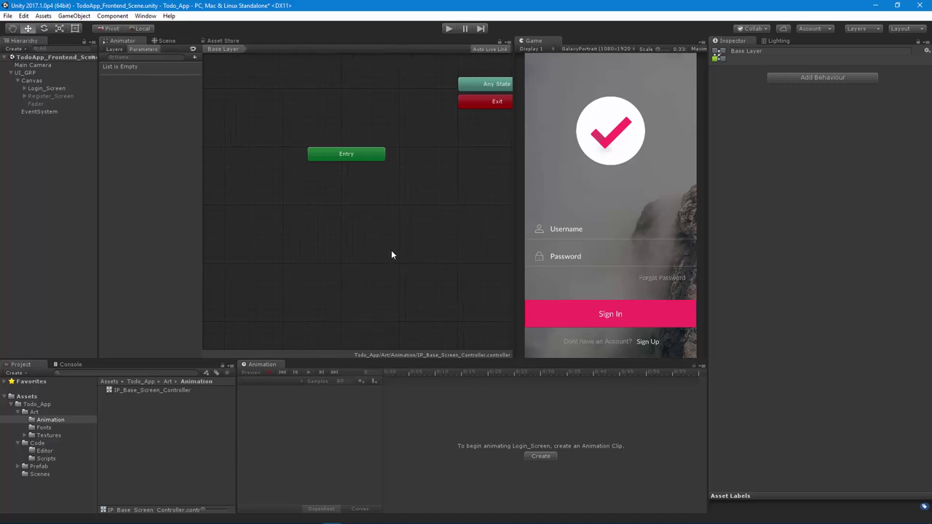
left_click(37, 89)
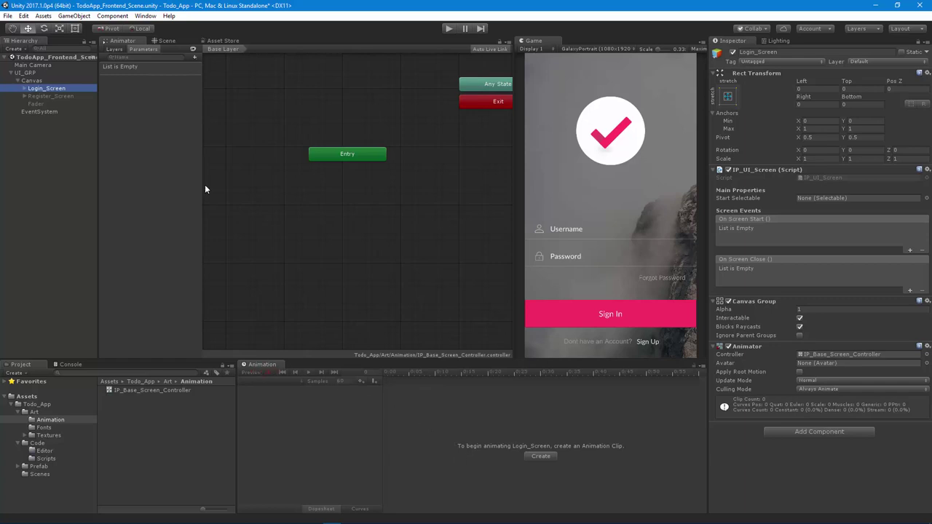
left_click(145, 15)
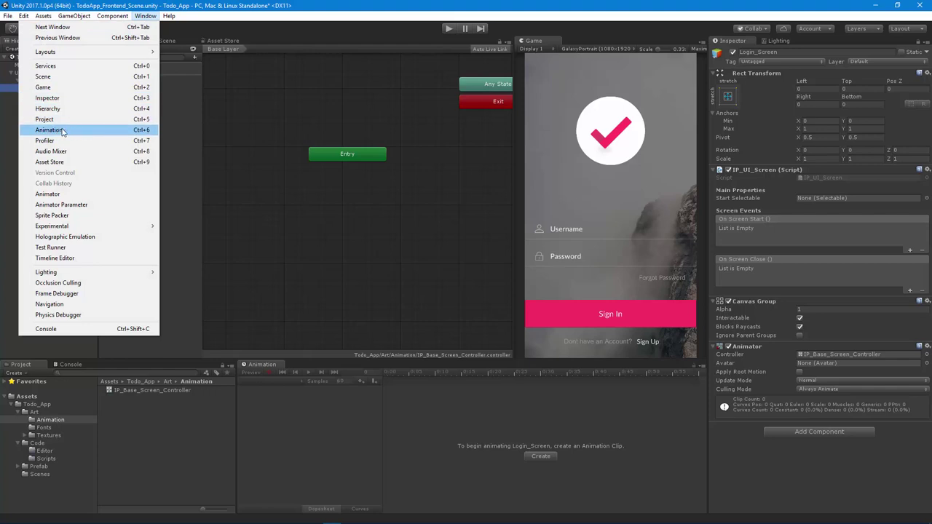
left_click(348, 241)
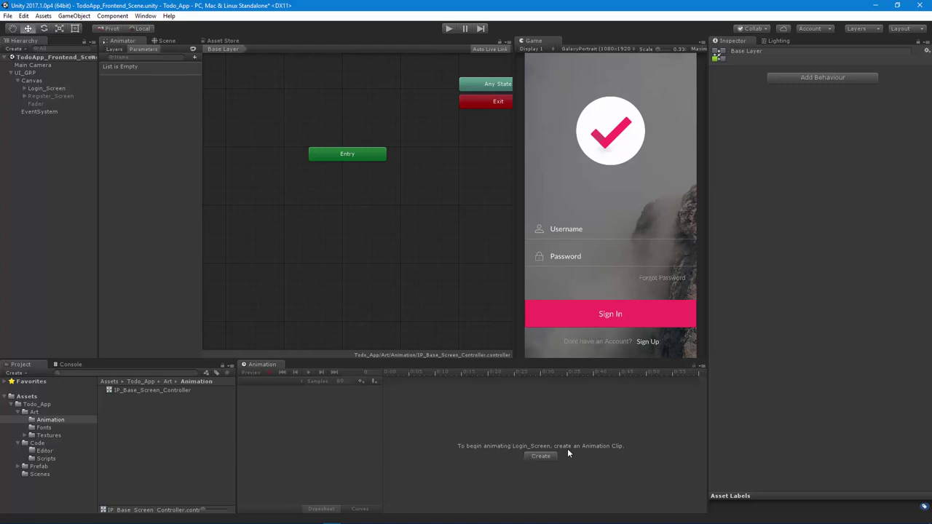
- Create the animation clip IP_Base_Screen_Idle.anim for Login_Screen in the Animation folder and place its state just below Entry
left_click(46, 90)
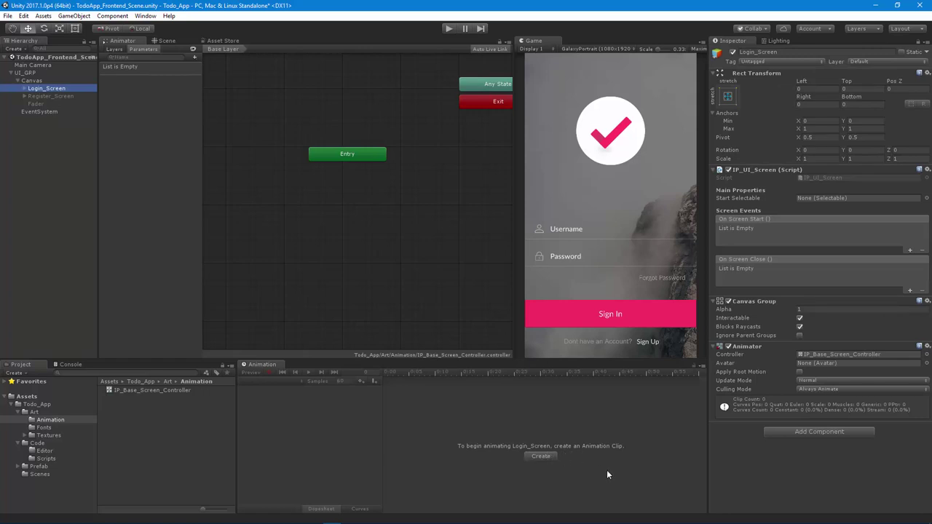
left_click(541, 456)
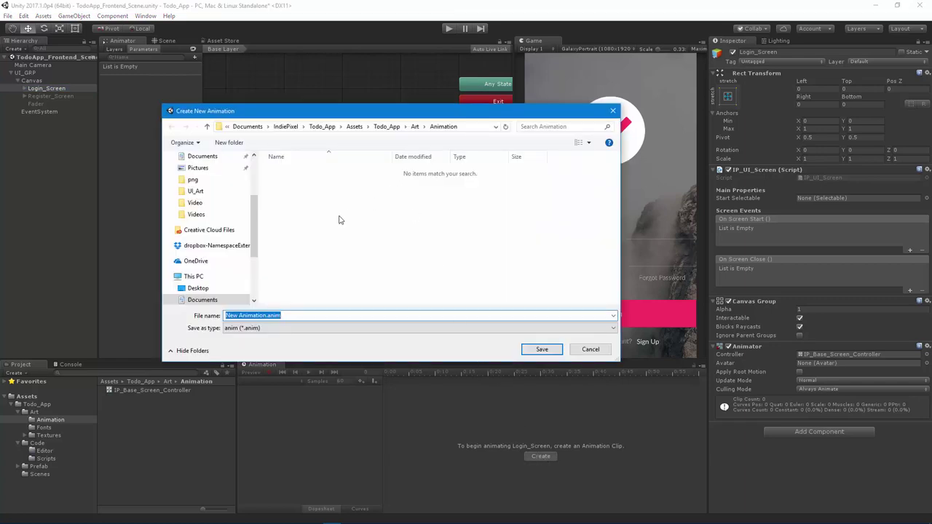
key("Right")
key("Left")
key("Left")
key("Left")
key("Left")
key("Left")
key("BackSpace")
key("BackSpace")
key("BackSpace")
key("BackSpace")
key("BackSpace")
key("BackSpace")
key("BackSpace")
key("BackSpace")
key("BackSpace")
key("BackSpace")
key("BackSpace")
key("BackSpace")
key("BackSpace")
type("IP_Base_Screen_Idle")
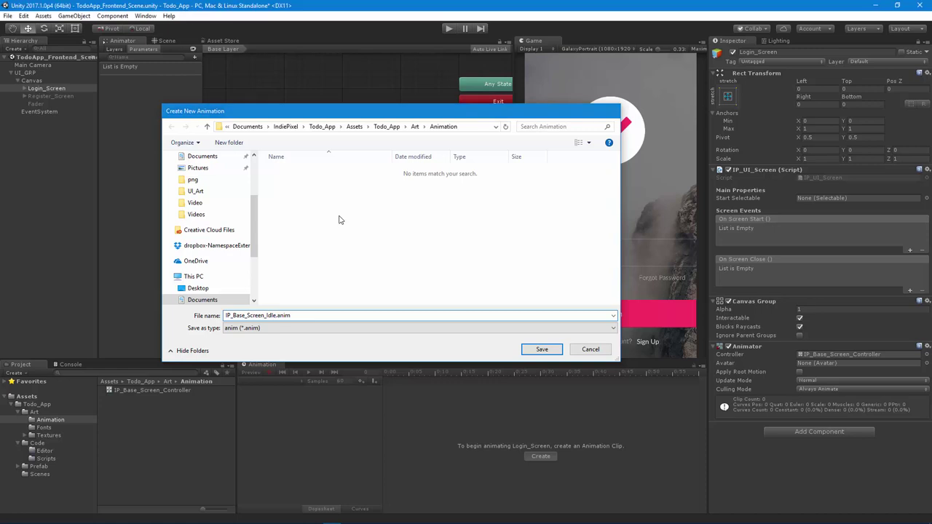
key("Return")
left_click_drag(407, 100, 337, 193)
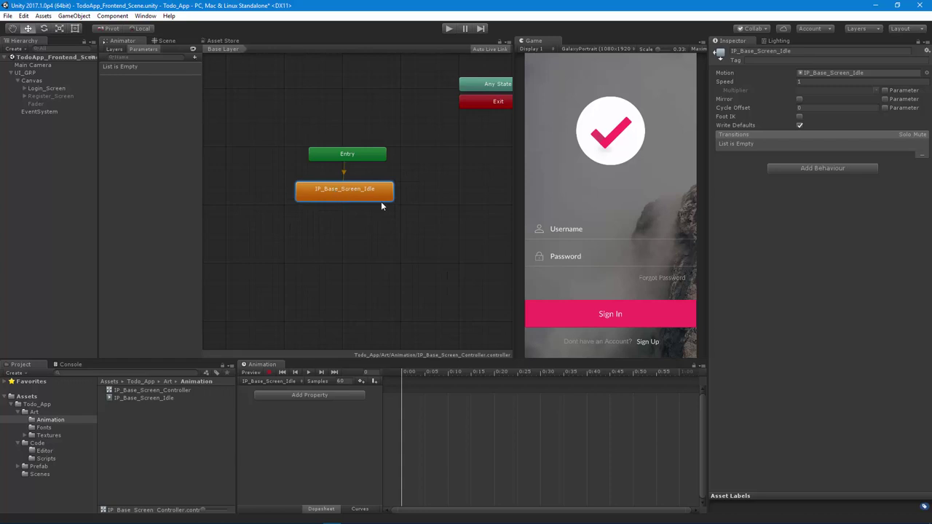
middle_click_drag(383, 269, 391, 233)
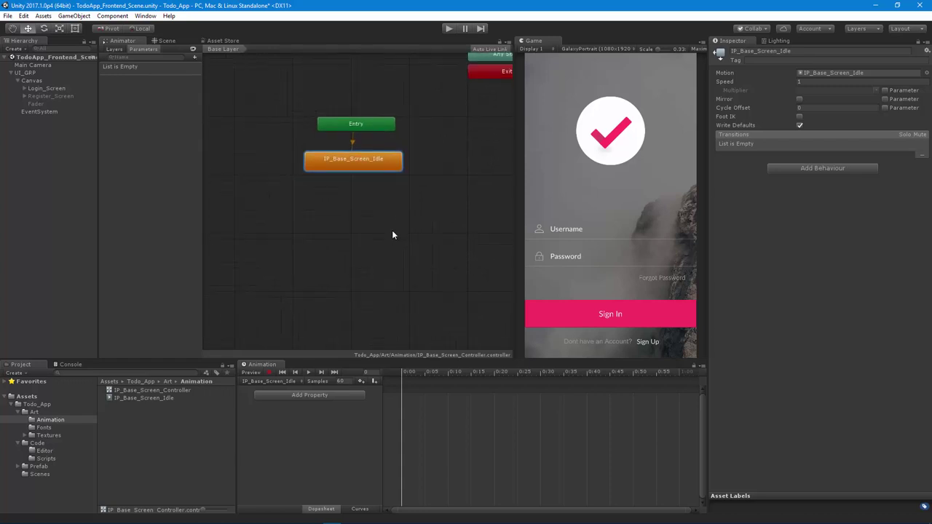
- Create a new clip named IP_Base_Screen_Show.anim and place its state below and to the left of the Idle state
left_click(290, 382)
left_click(521, 420)
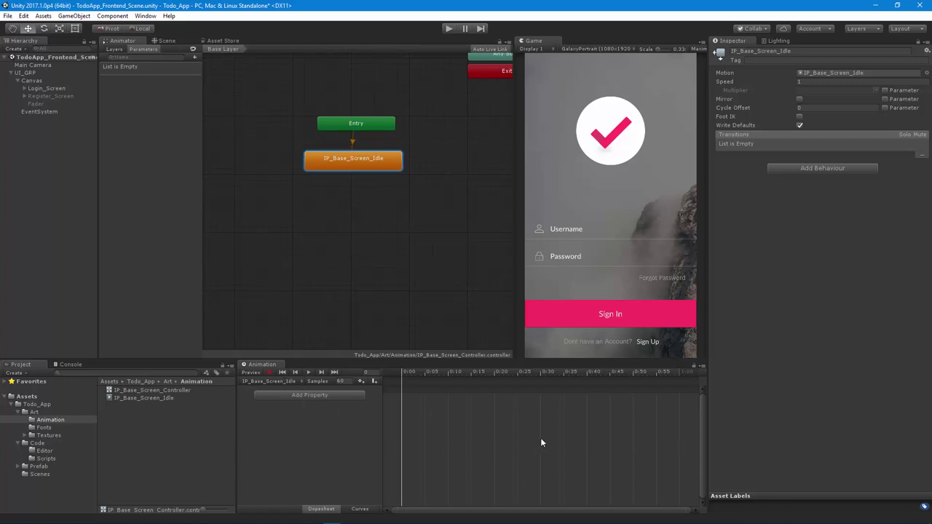
left_click(285, 383)
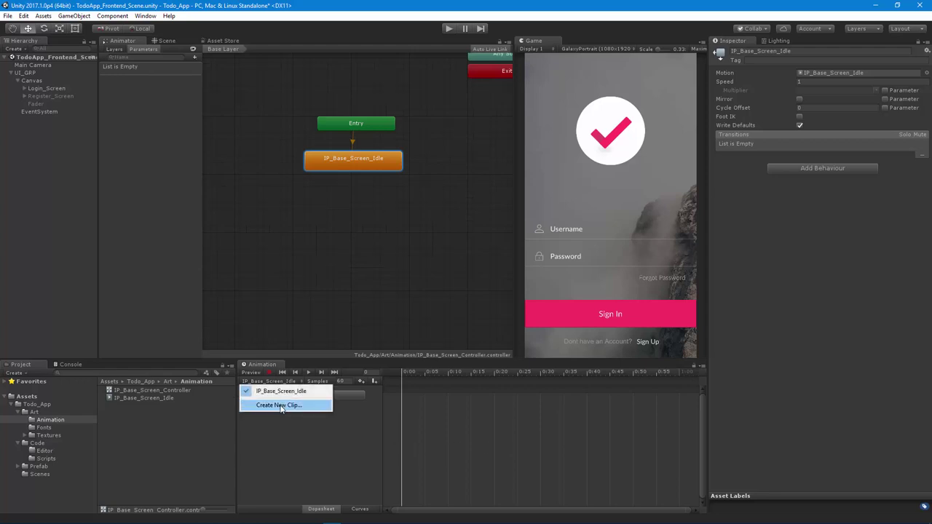
left_click(287, 384)
left_click(287, 383)
left_click(290, 406)
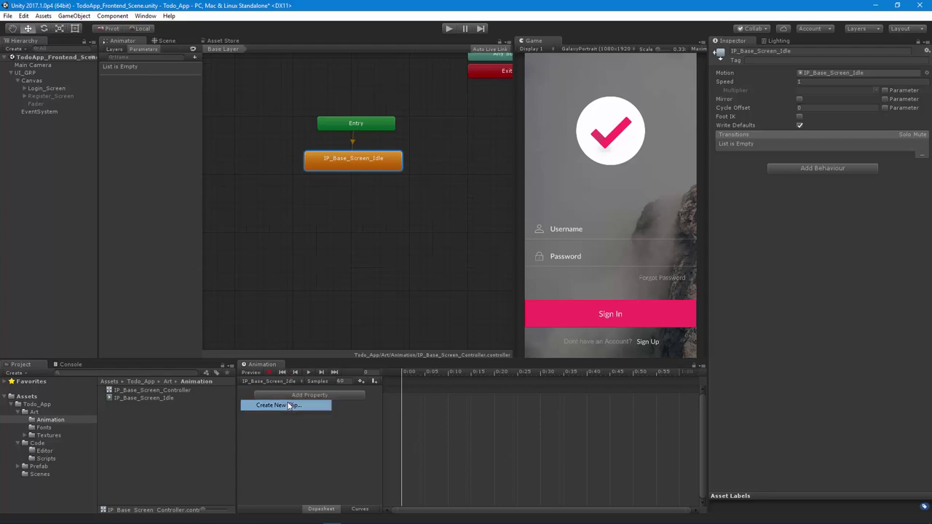
left_click(312, 172)
left_click(316, 316)
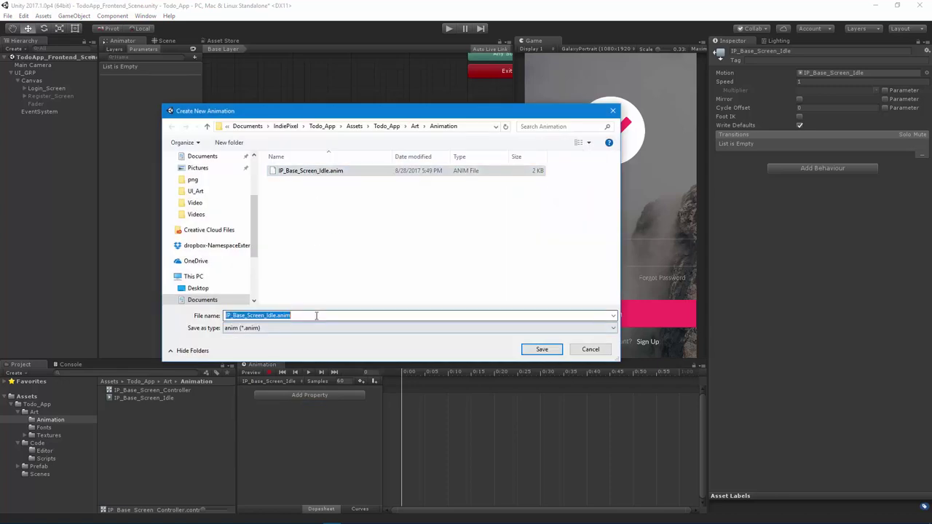
left_click(316, 316)
key("BackSpace")
key("BackSpace")
key("BackSpace")
key("BackSpace")
type("Show")
key("Return")
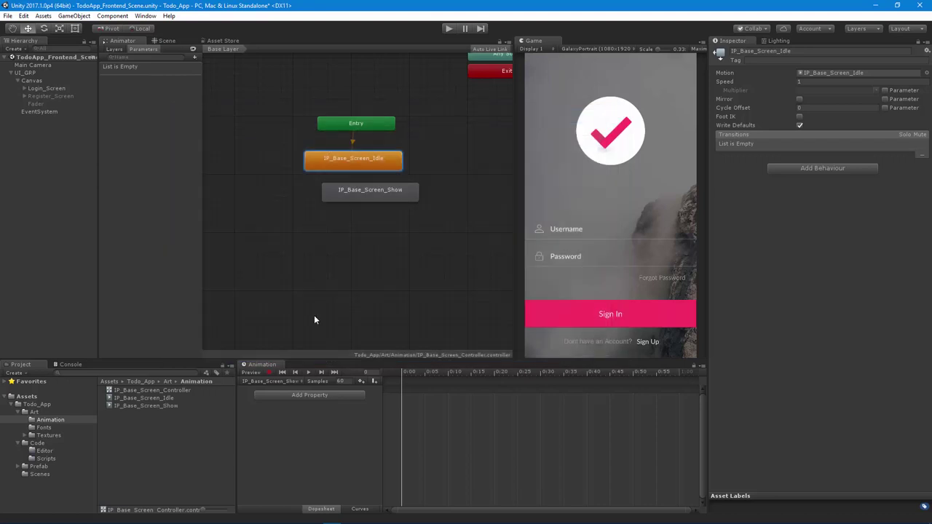
left_click_drag(367, 186, 285, 214)
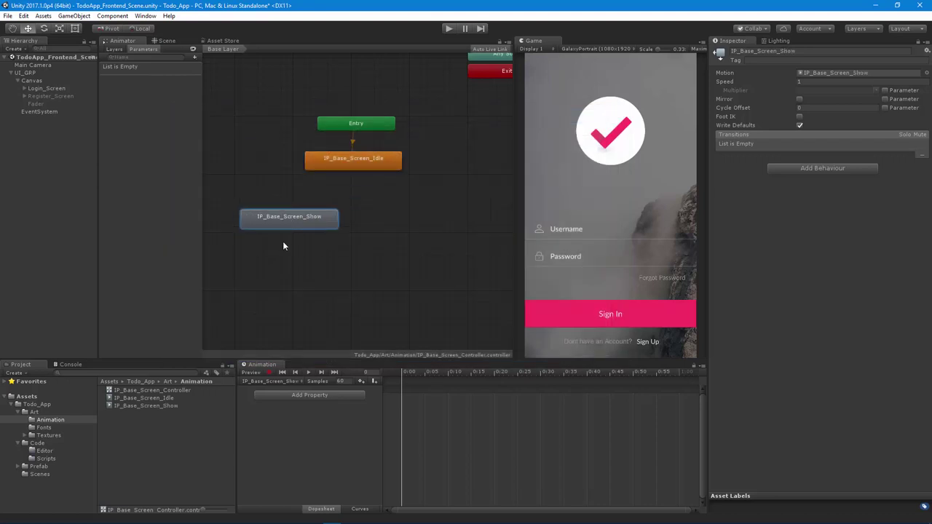
- Create a new clip named IP_Base_Screen_Hide.anim and place its state to the right of the Show state
left_click(290, 380)
left_click(291, 416)
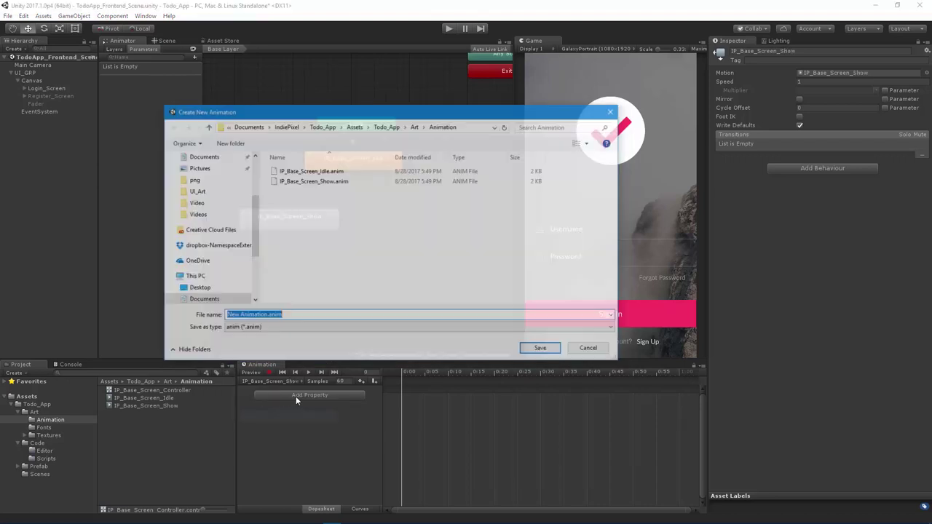
left_click(311, 182)
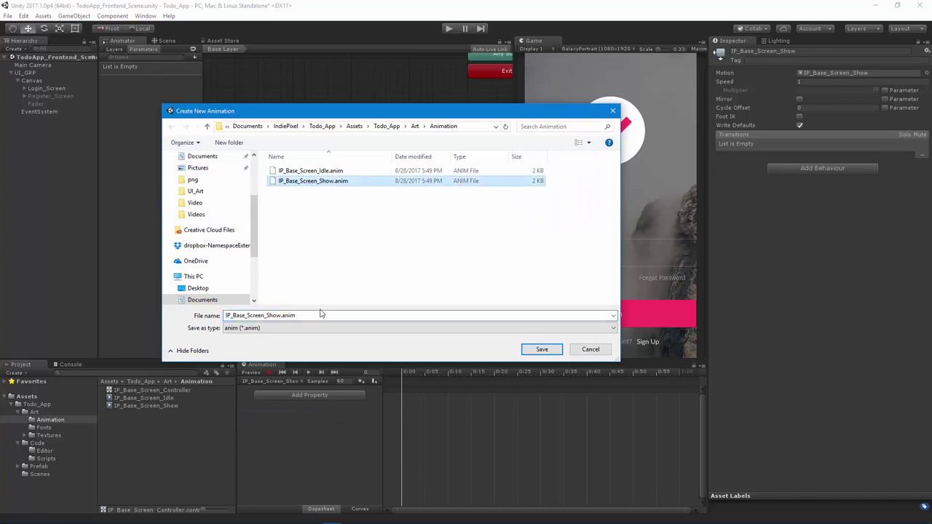
left_click(324, 315)
key("Left")
key("Left")
key("Left")
key("Left")
key("Left")
key("BackSpace")
key("BackSpace")
key("BackSpace")
key("BackSpace")
key("BackSpace")
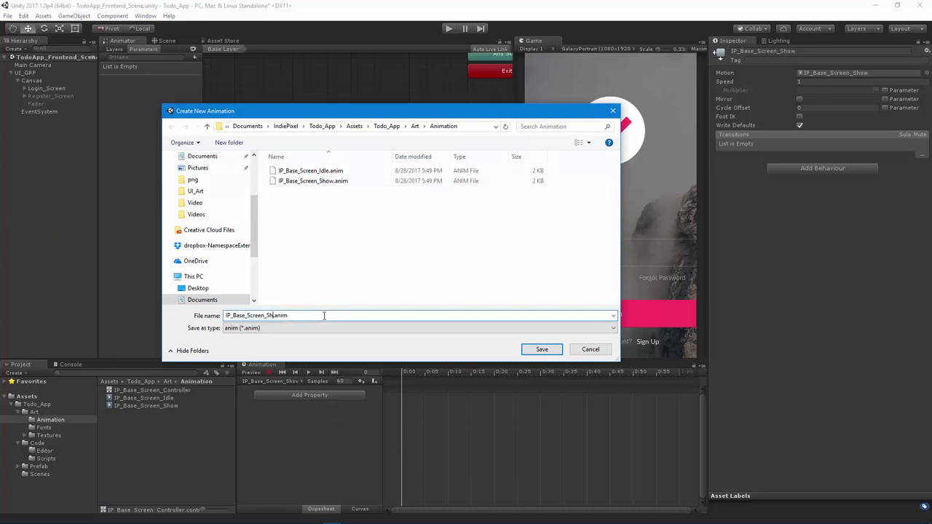
type("_Hide")
key("Return")
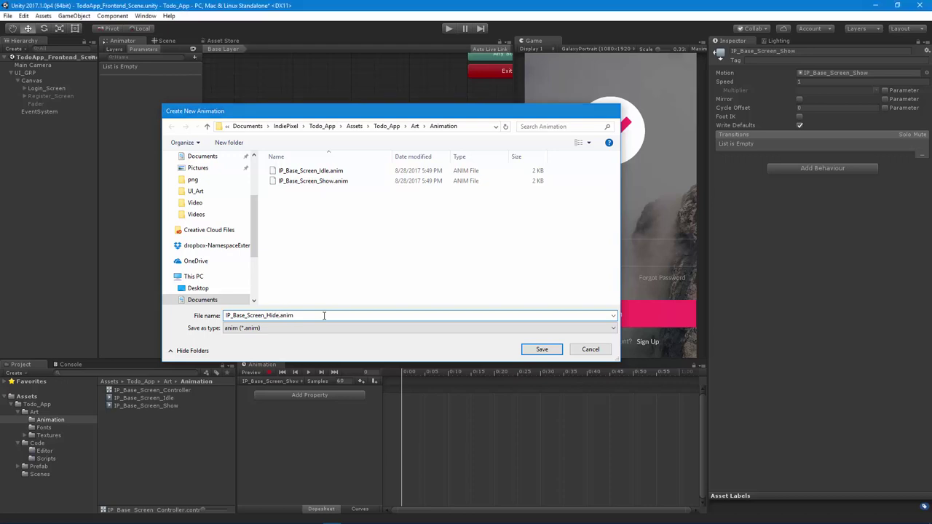
left_click_drag(299, 256, 407, 219)
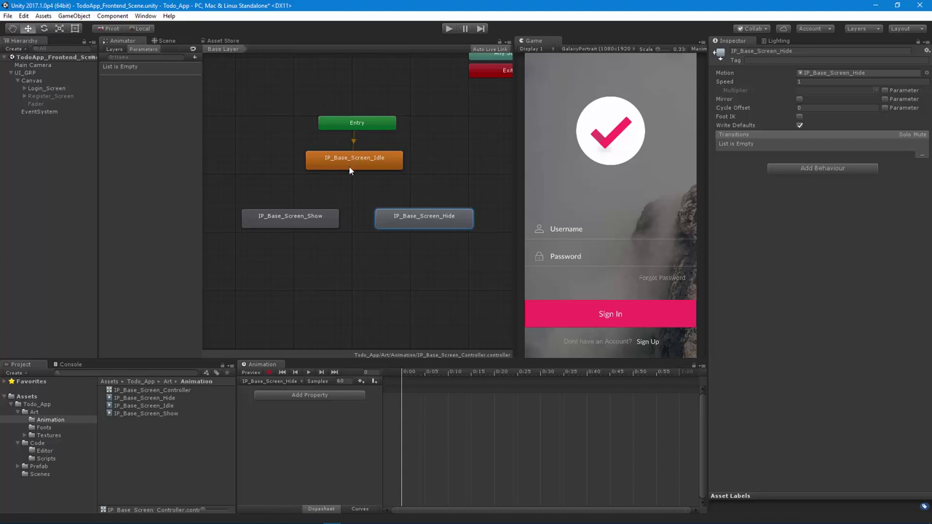
- Switch to MonoDevelop and review the HandleAnimator calls and trigger method in IP_UI_Screen.cs, returning to Unity
key("alt+Tab")
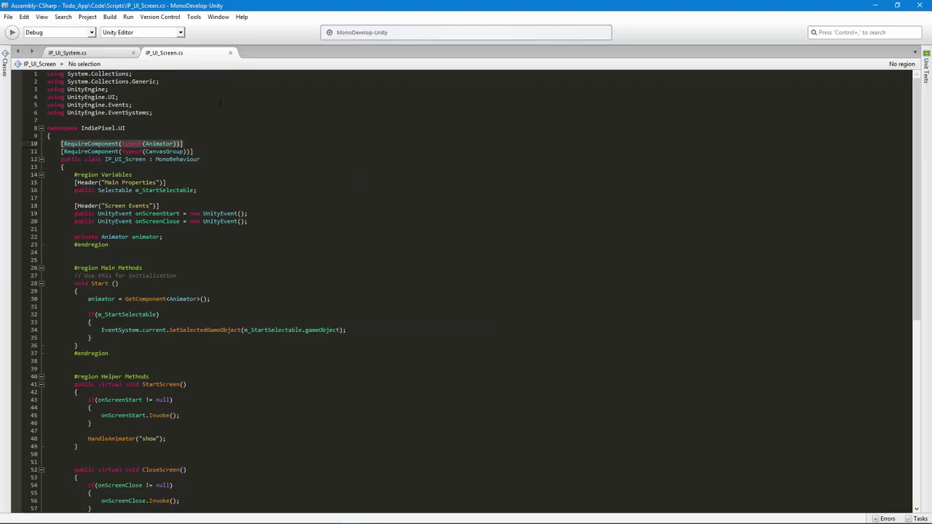
scroll(175, 334, "down", 8)
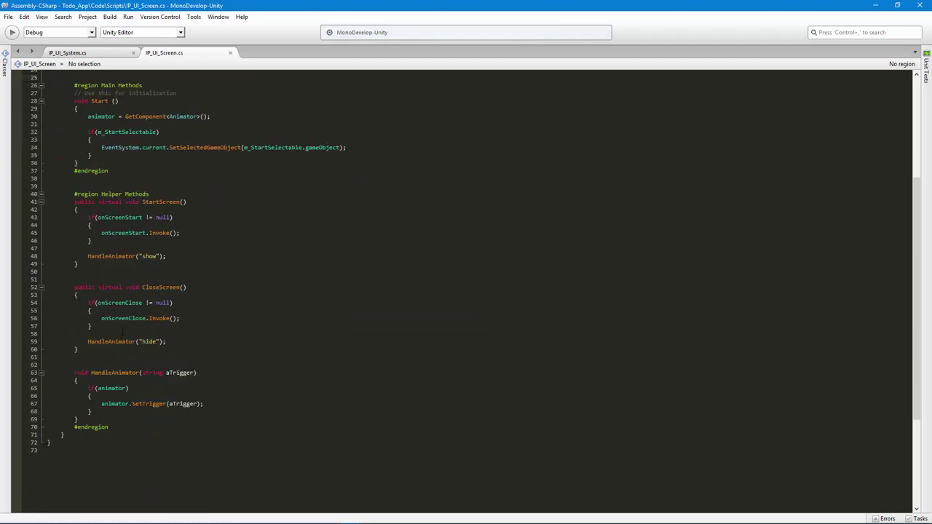
left_click(119, 256)
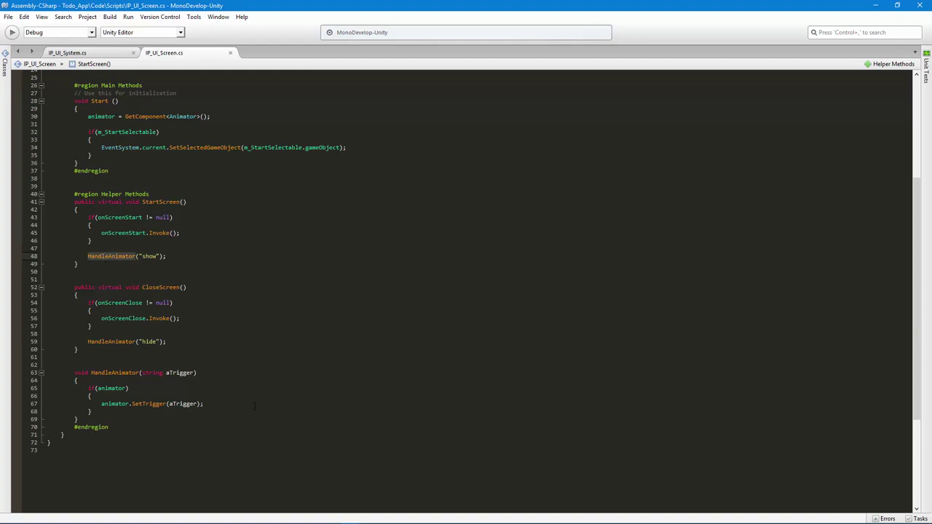
key("alt+Tab")
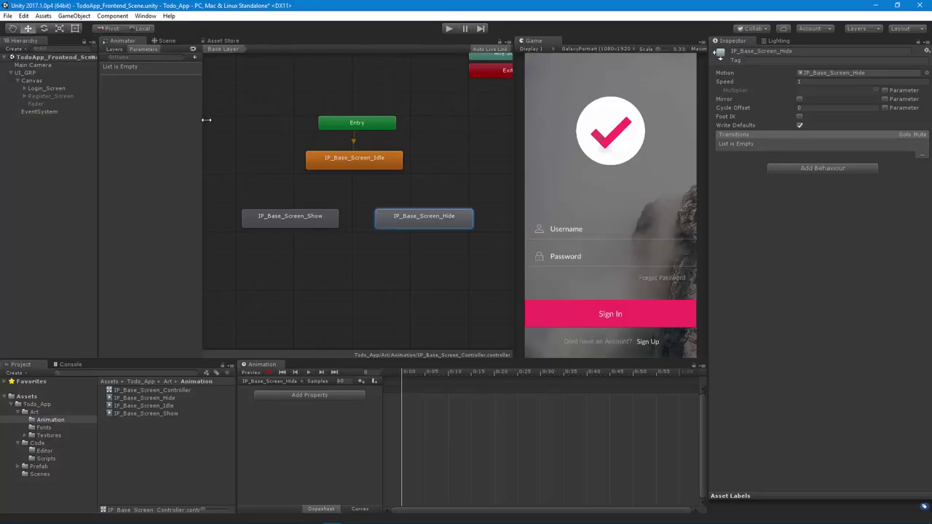
- Add a Trigger parameter named show to the screen's Animator Controller
left_click(295, 216)
middle_click_drag(297, 260, 312, 261)
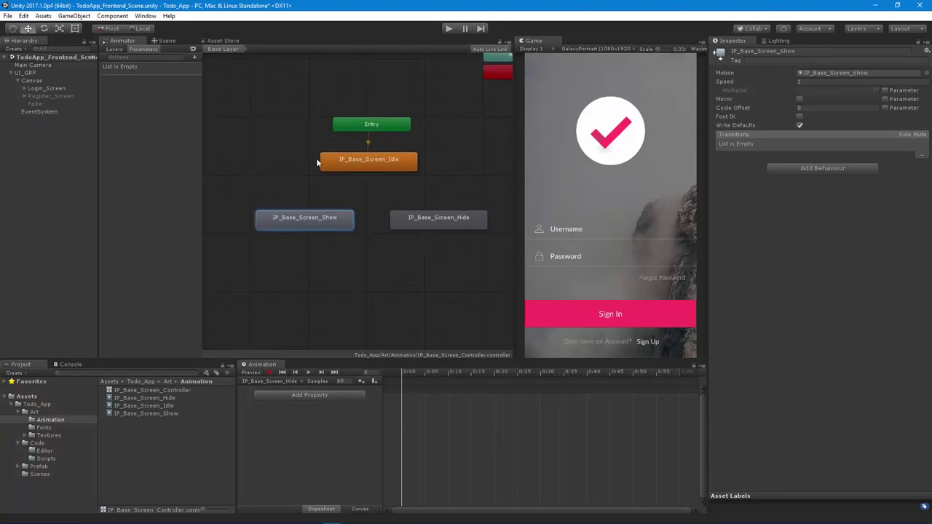
left_click(195, 57)
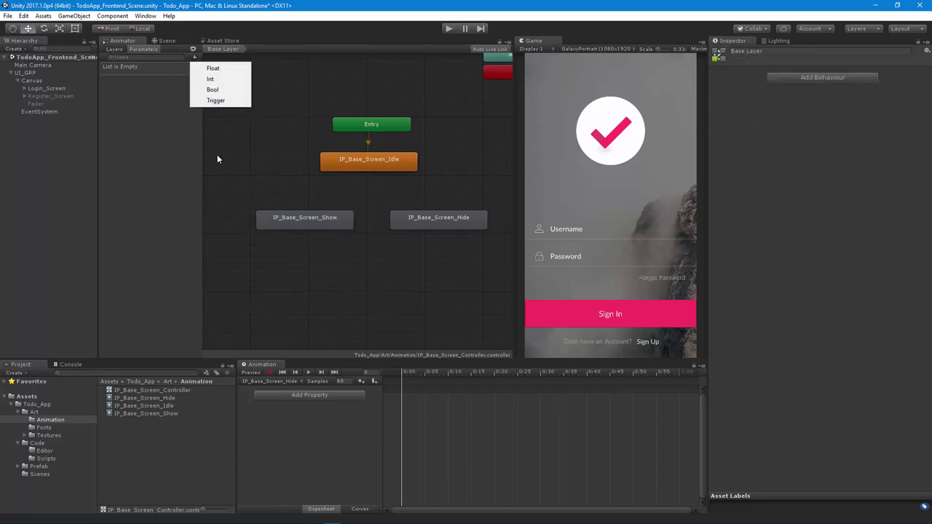
left_click(195, 58)
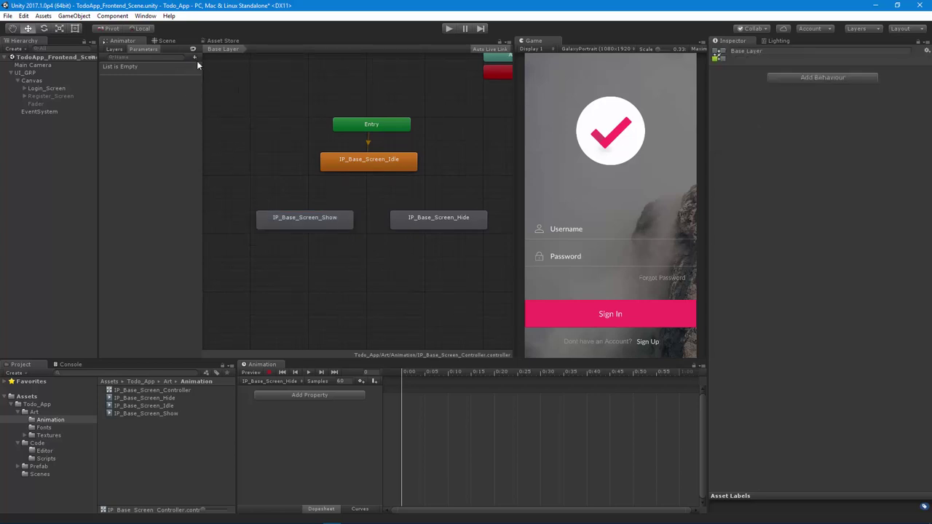
left_click(114, 49)
left_click(137, 49)
left_click(195, 57)
left_click(213, 99)
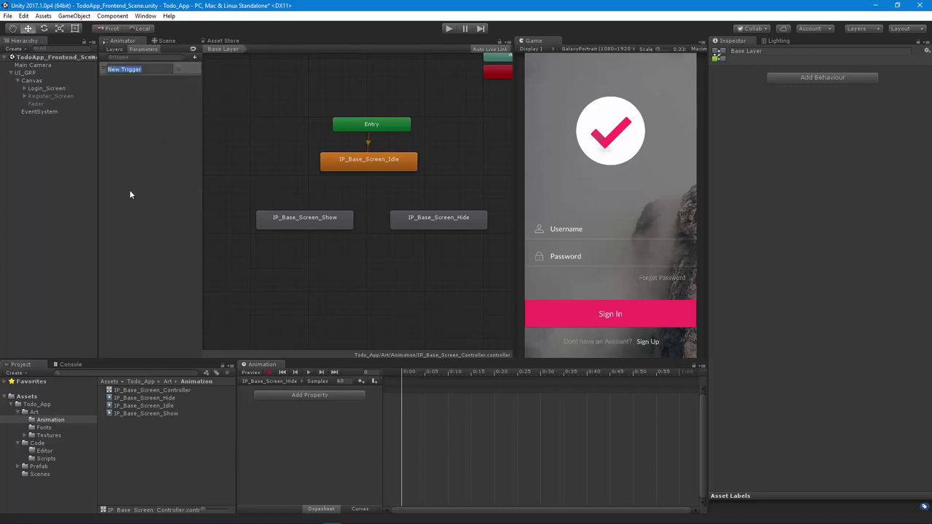
type("show")
key("Return")
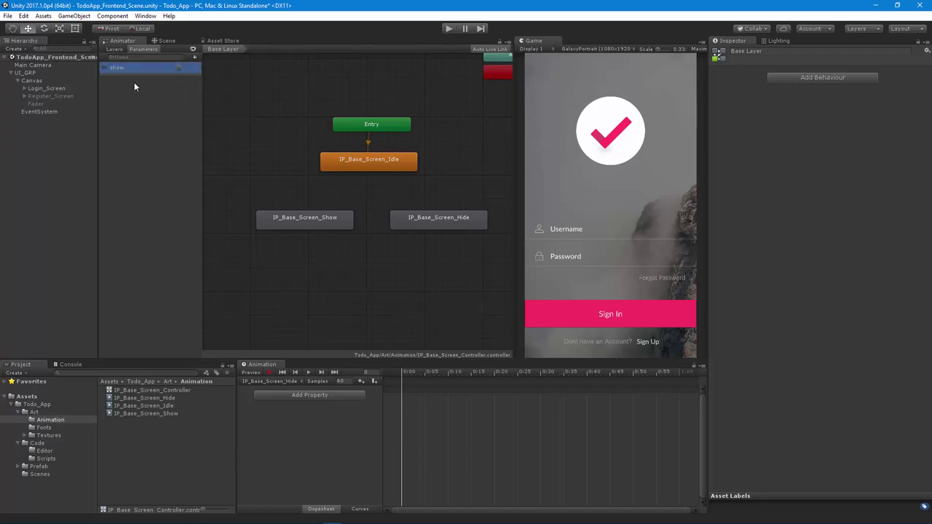
- Check the trigger string passed to HandleAnimator in StartScreen in the MonoDevelop script, and return to Unity
key("alt+Tab")
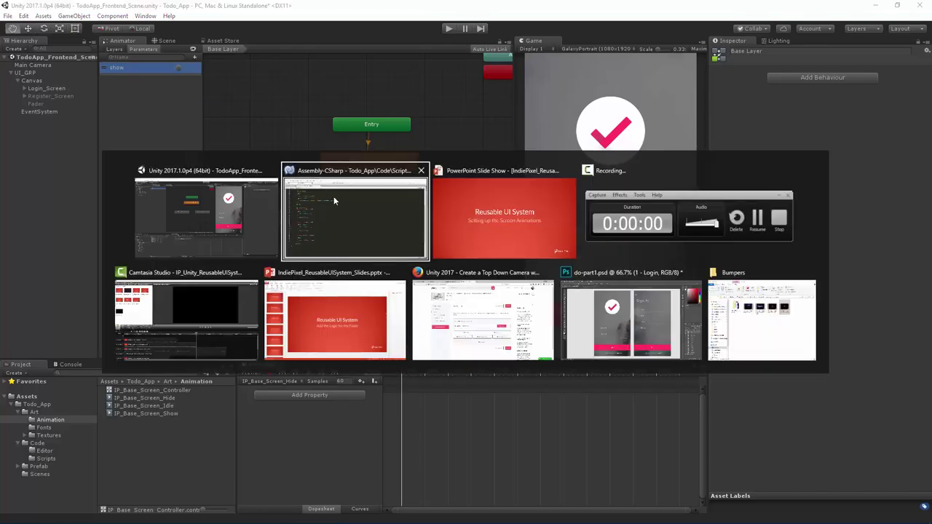
double_click(145, 256)
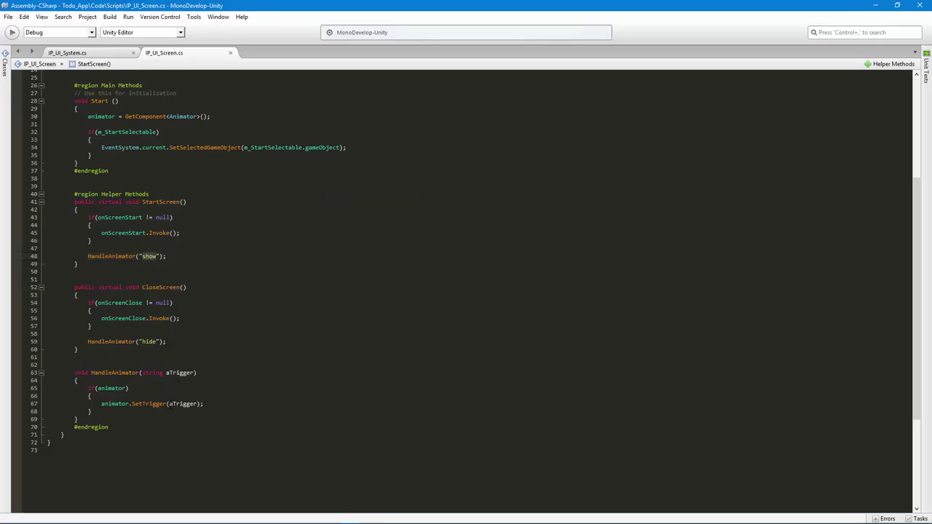
key("alt+Tab")
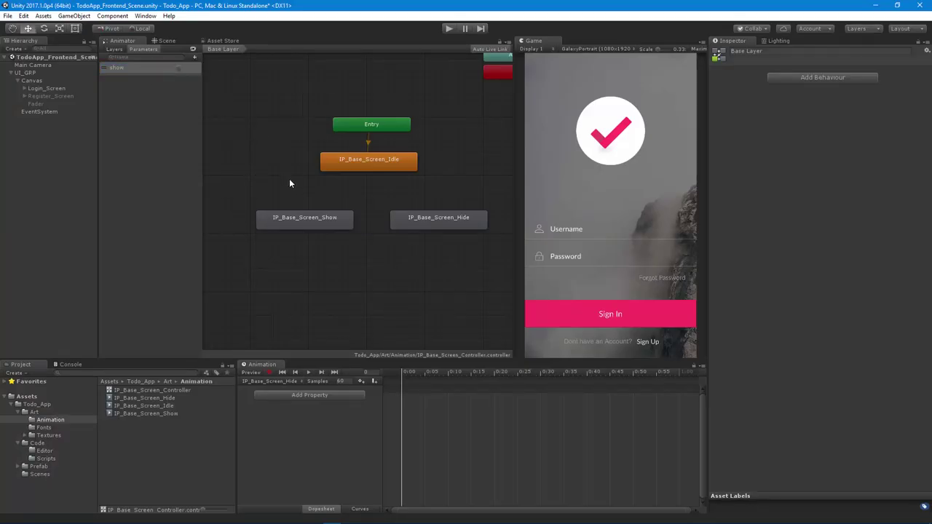
middle_click_drag(311, 194, 329, 188)
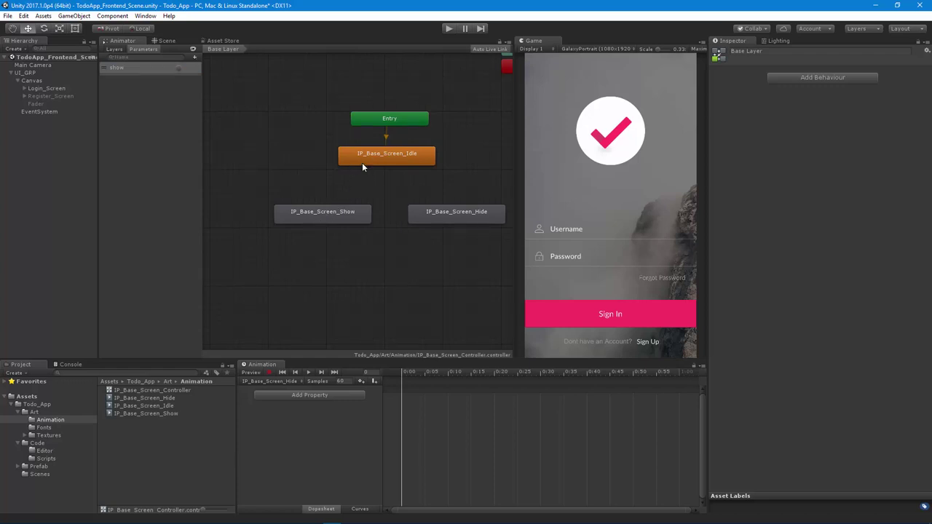
left_click(362, 166)
left_click(327, 214)
left_click(364, 152)
left_click(320, 215)
left_click(364, 154)
left_click(322, 216)
left_click(372, 156)
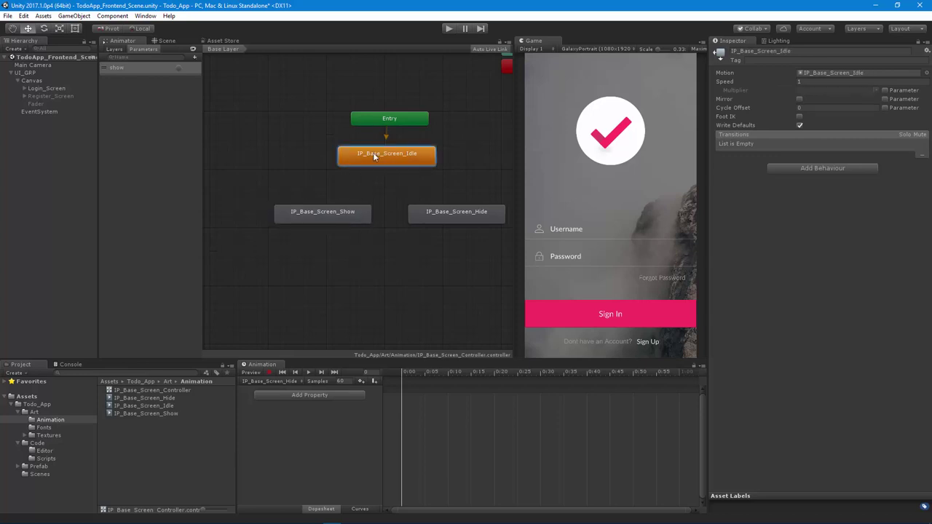
left_click(325, 212)
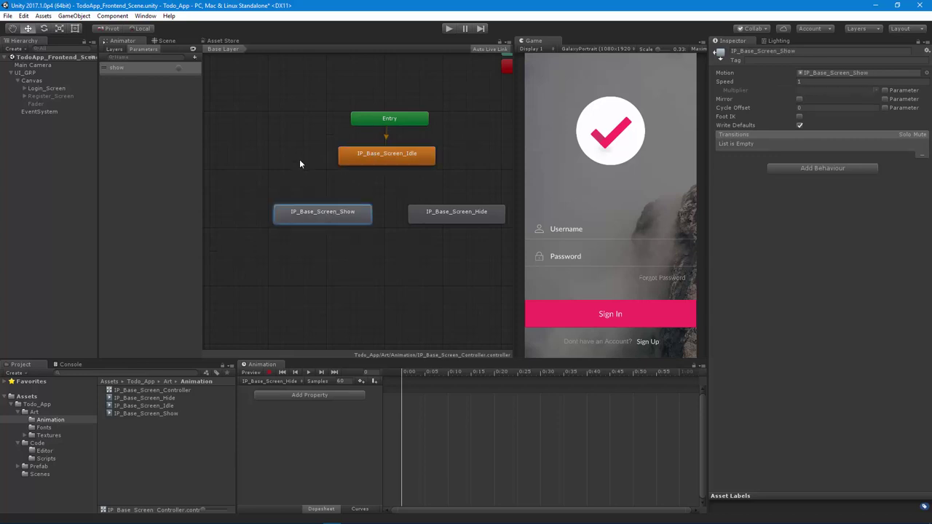
left_click(299, 164)
left_click(402, 152)
left_click(326, 212)
- Make a transition from the IP_Base_Screen_Idle state to the IP_Base_Screen_Show state
left_click(393, 158)
right_click(387, 162)
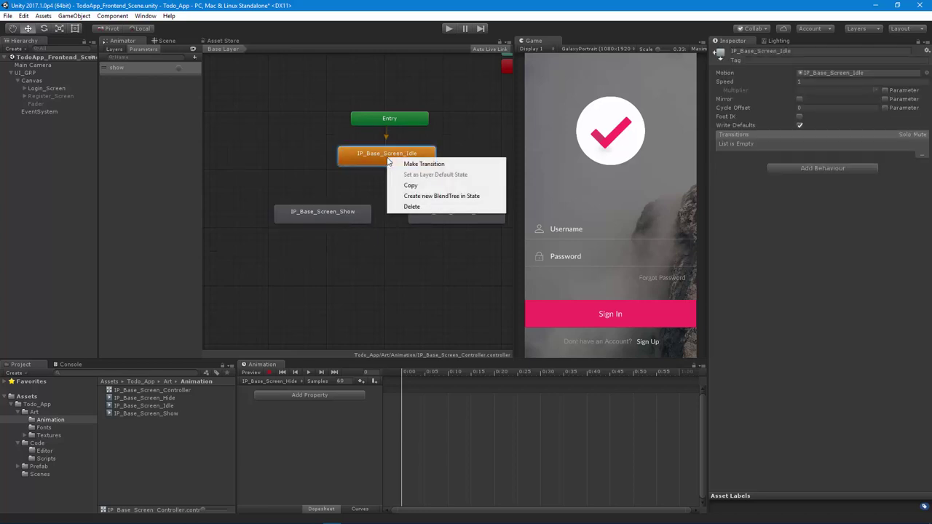
left_click(417, 161)
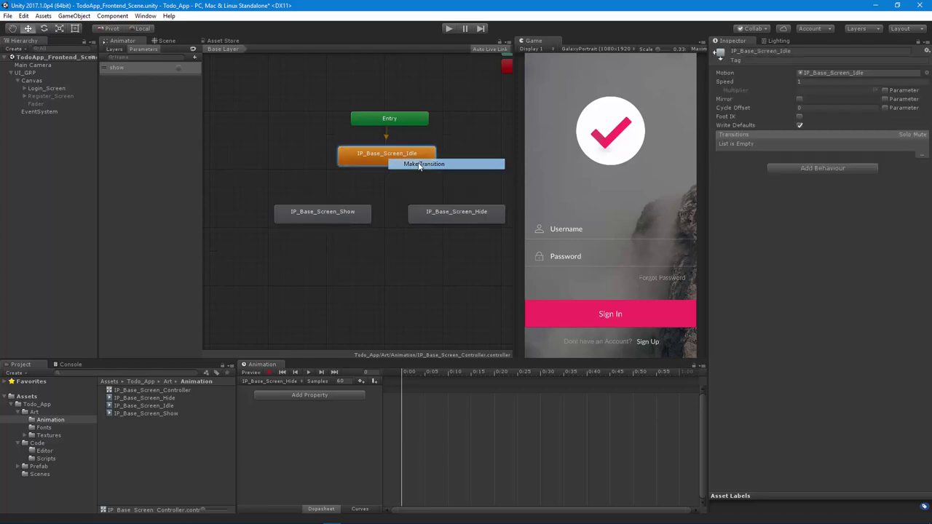
left_click(319, 215)
left_click(316, 212)
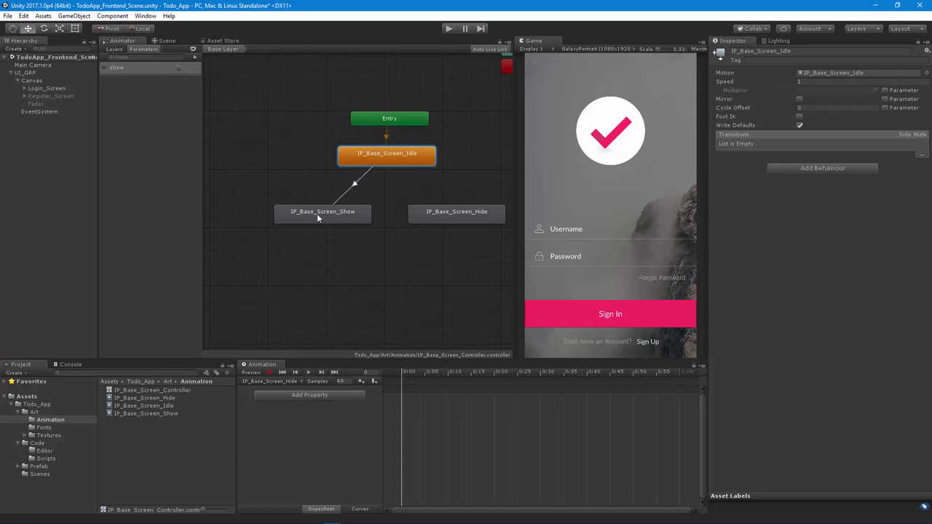
- Add a condition using the show trigger to the transition from the Idle state to the Show state
left_click(329, 215)
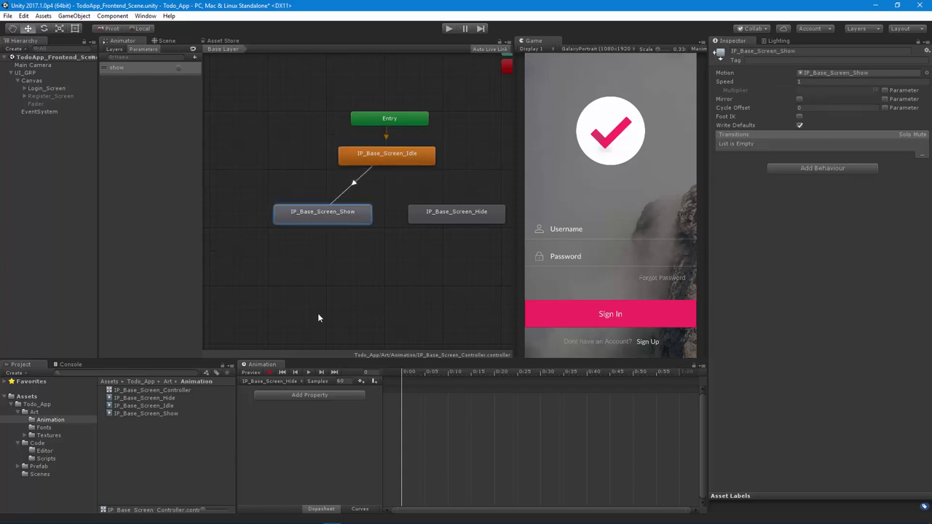
key("a")
left_click(319, 294)
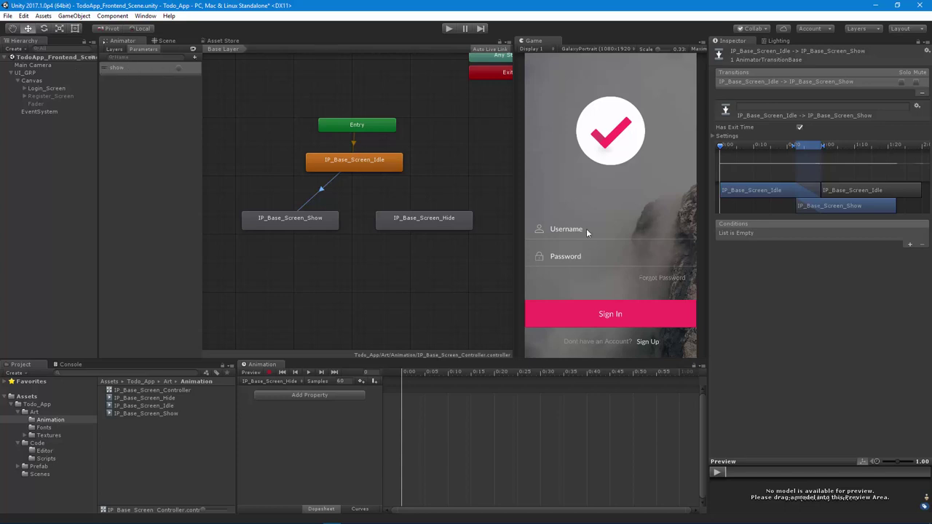
left_click(910, 246)
left_click(821, 234)
left_click(713, 332)
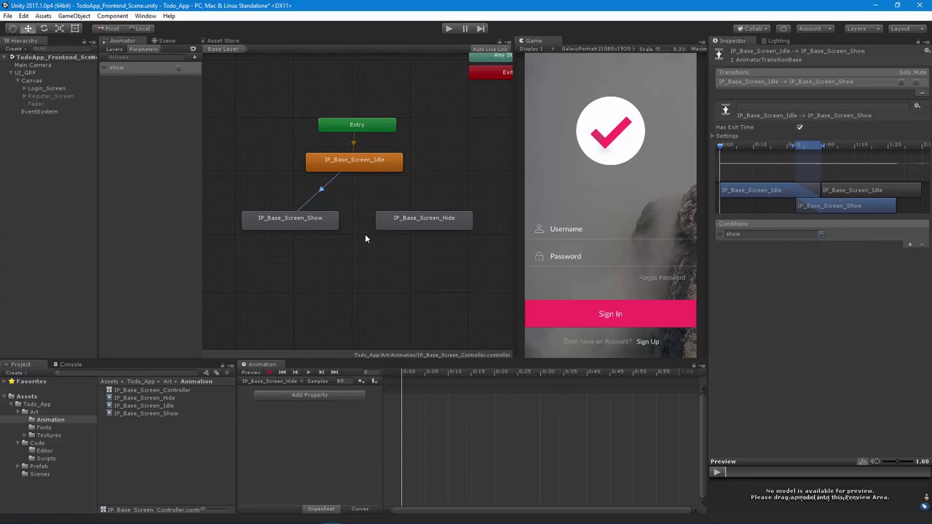
- Add a second Trigger parameter named hide to the Animator Controller
left_click(294, 219)
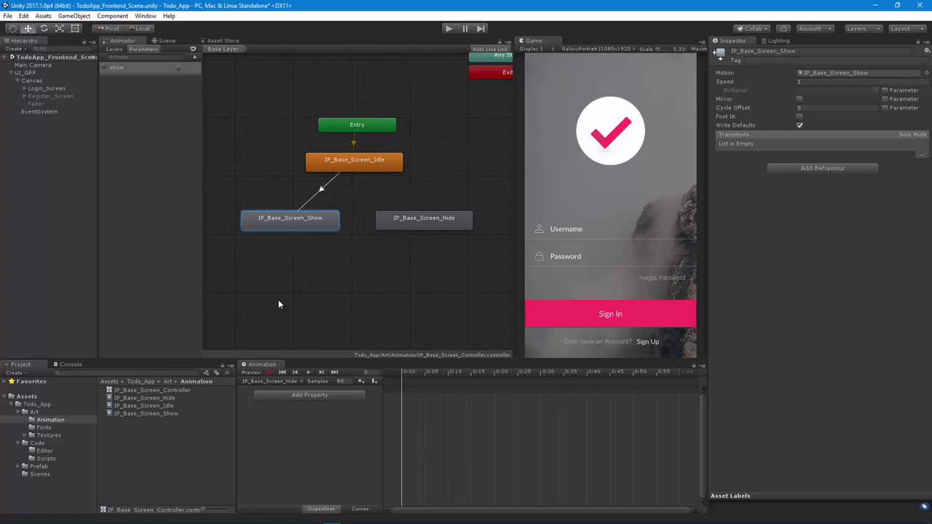
left_click(264, 259)
left_click(195, 57)
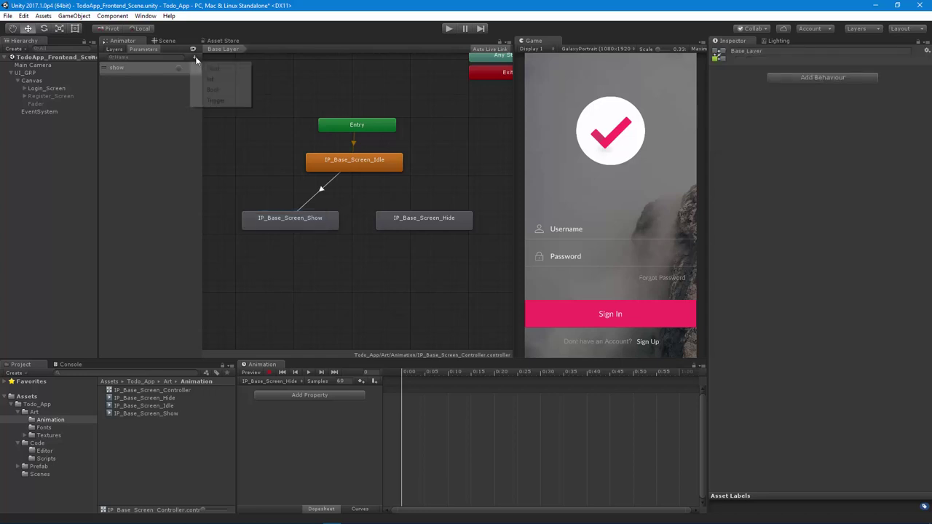
left_click(225, 101)
type("hide")
key("Return")
- Review how StartScreen and CloseScreen in IP_UI_Screen.cs fire their animator triggers in MonoDevelop, and return to Unity
key("alt+Tab")
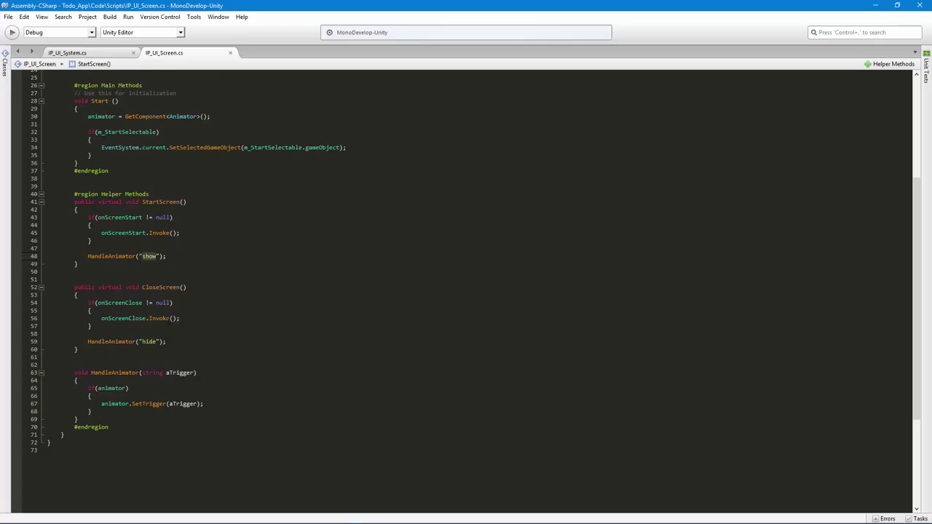
left_click(223, 303)
left_click(154, 256)
scroll(197, 184, "up", 6)
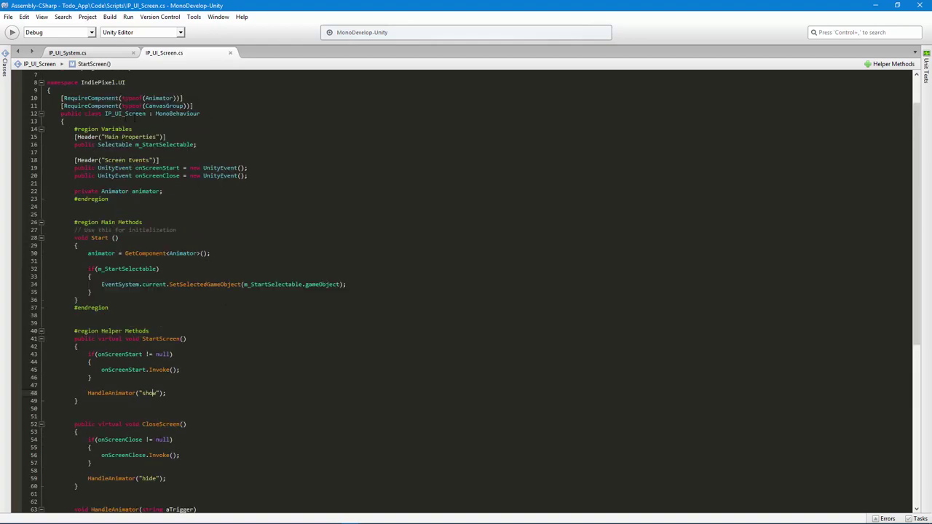
scroll(242, 321, "down", 6)
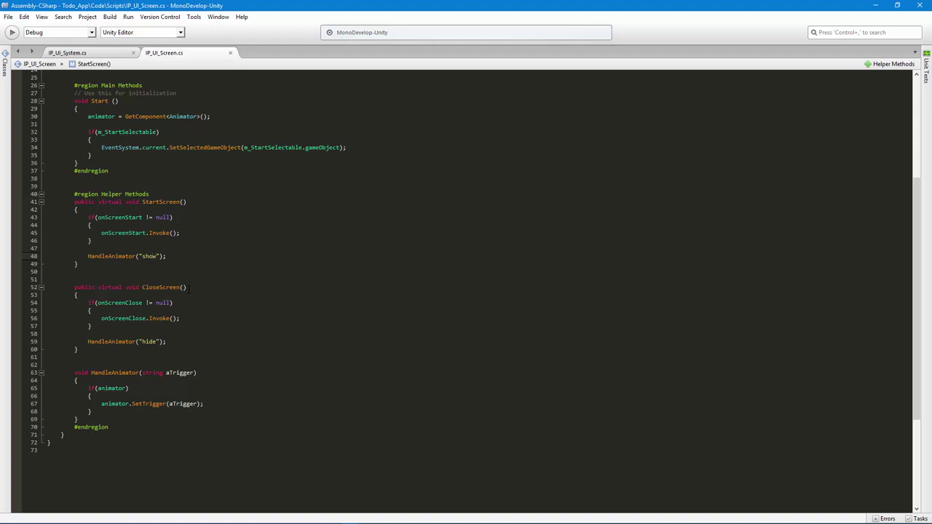
key("alt+Tab")
- Make a transition from the IP_Base_Screen_Show state to the IP_Base_Screen_Hide state
left_click(310, 217)
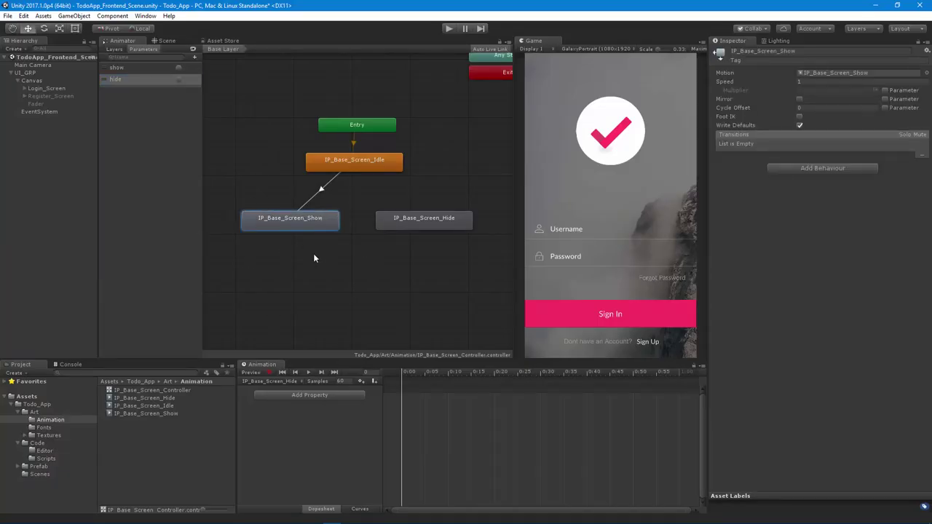
right_click(300, 220)
left_click(335, 222)
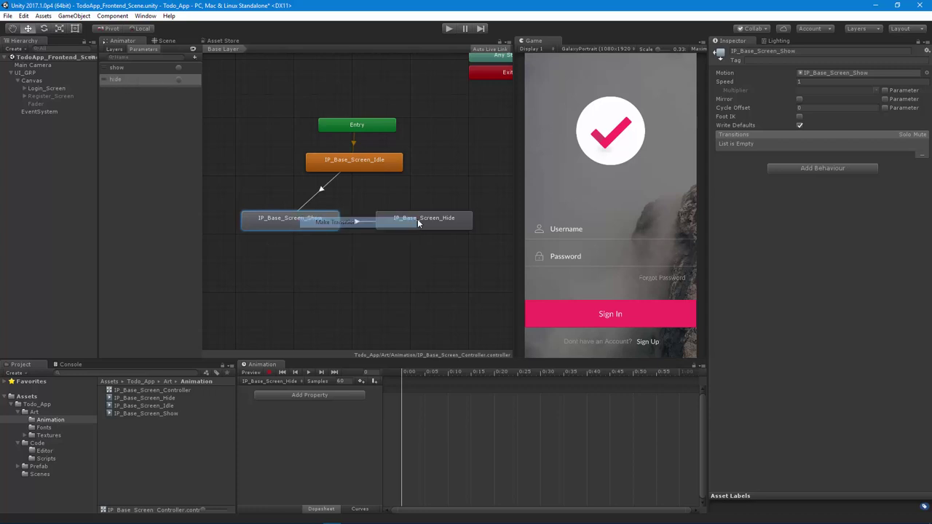
left_click(426, 219)
- Add a condition to the Show-to-Hide transition and set it to the hide trigger
left_click(362, 223)
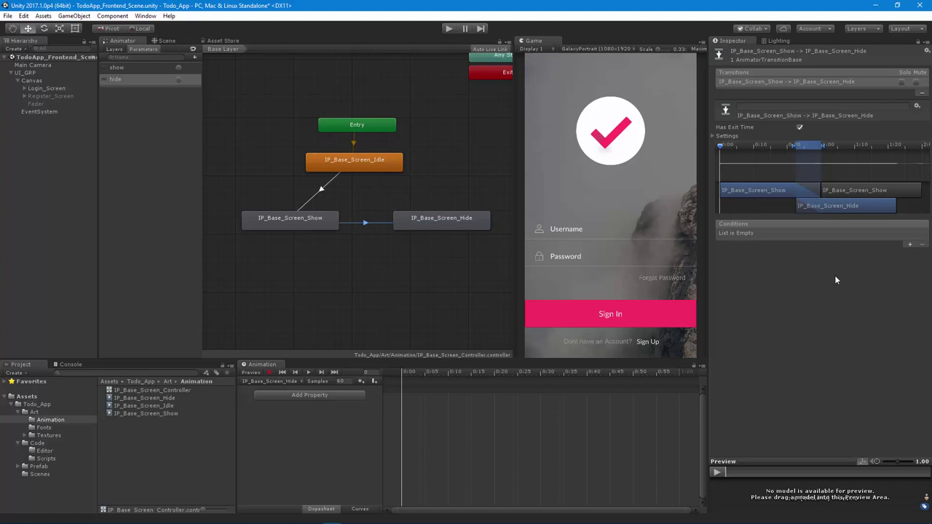
left_click(910, 245)
left_click(821, 233)
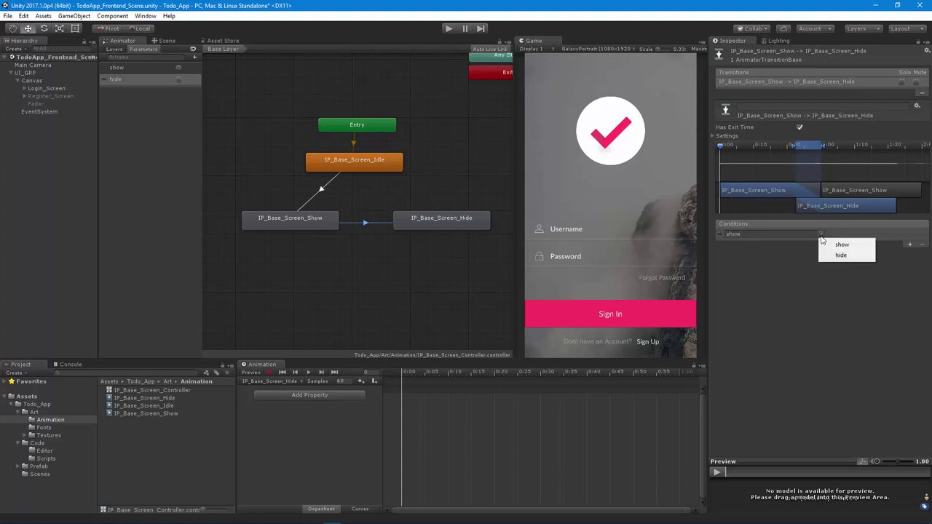
left_click(831, 264)
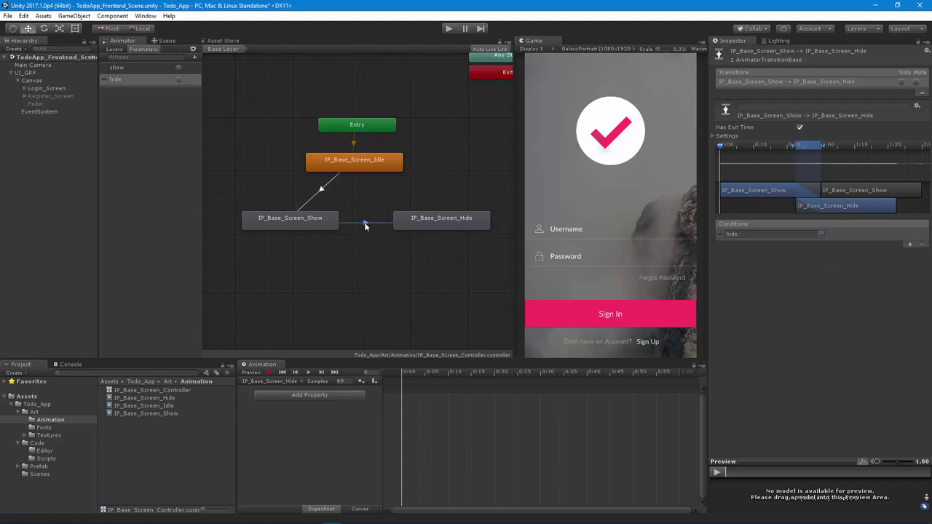
left_click(375, 261)
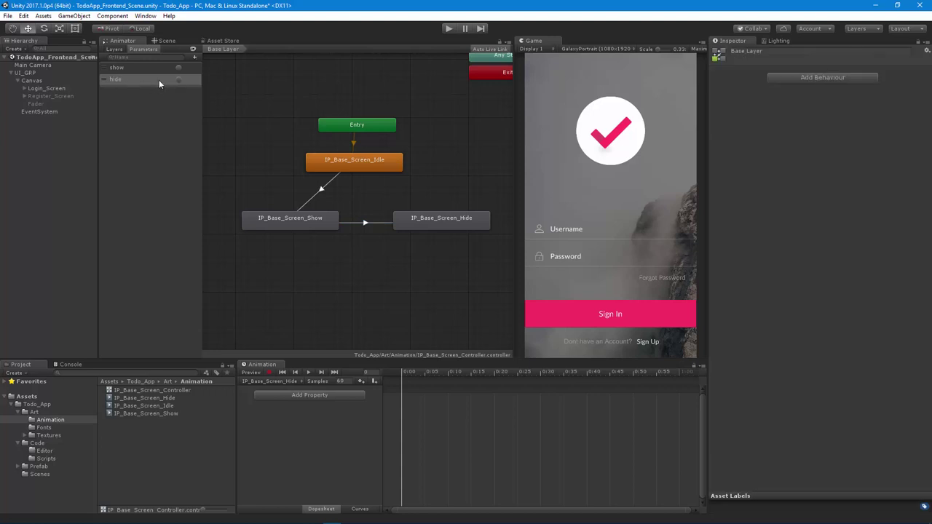
- Move the IP_Base_Screen_Hide state slightly closer to the Show state in the Animator graph
left_click(302, 221)
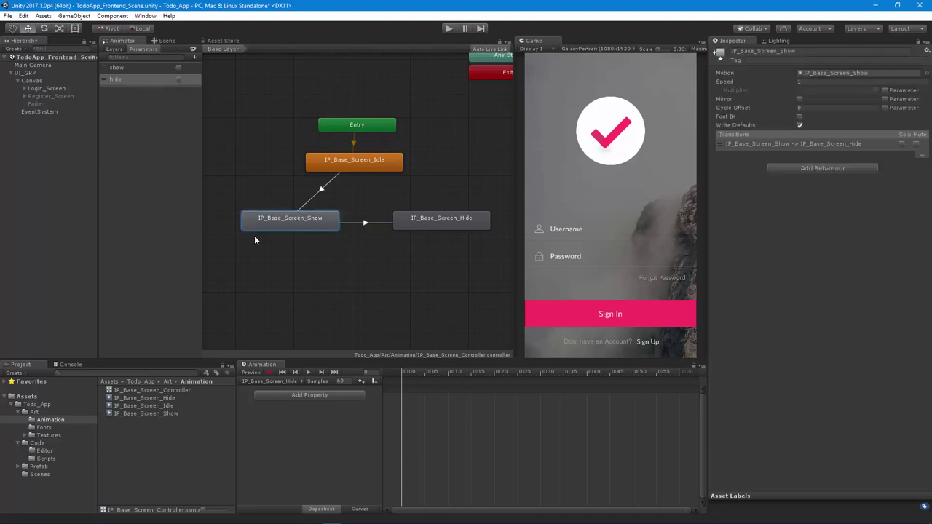
left_click_drag(435, 217, 429, 220)
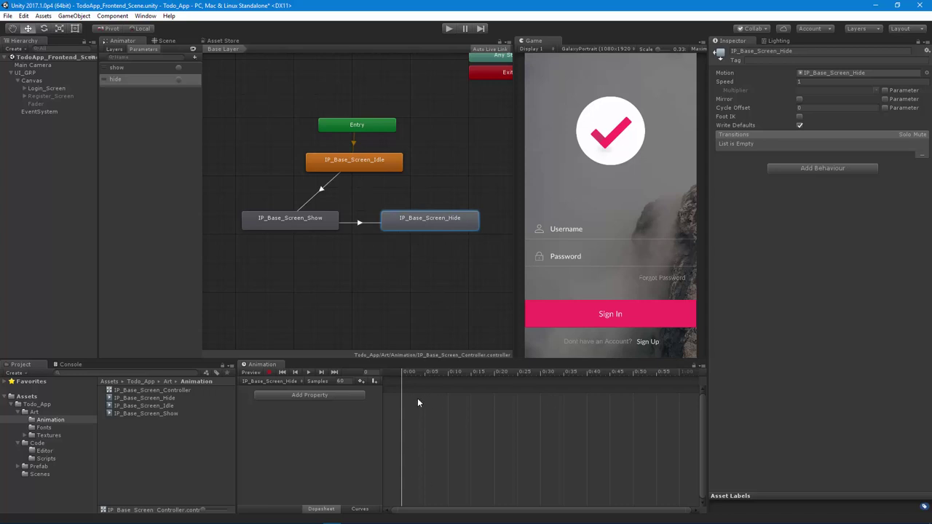
left_click(386, 254)
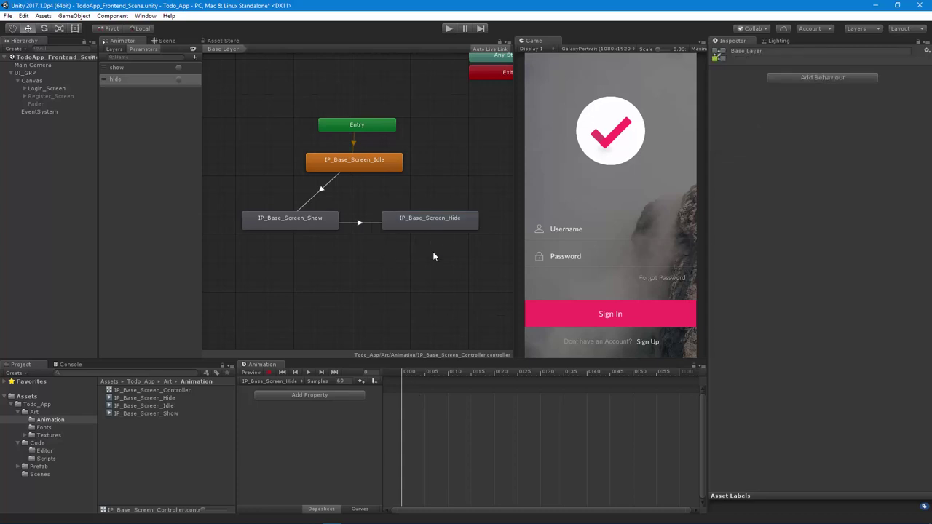
left_click(414, 250)
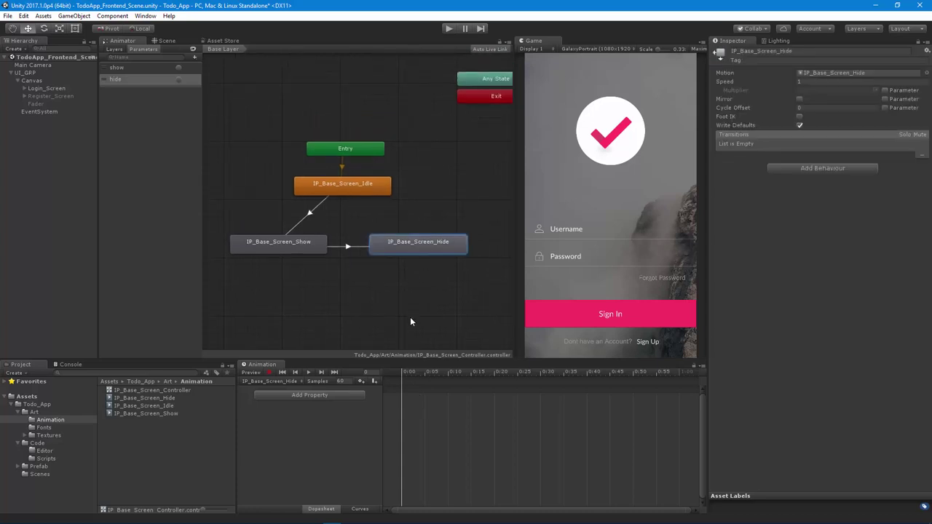
right_click(415, 248)
left_click(437, 262)
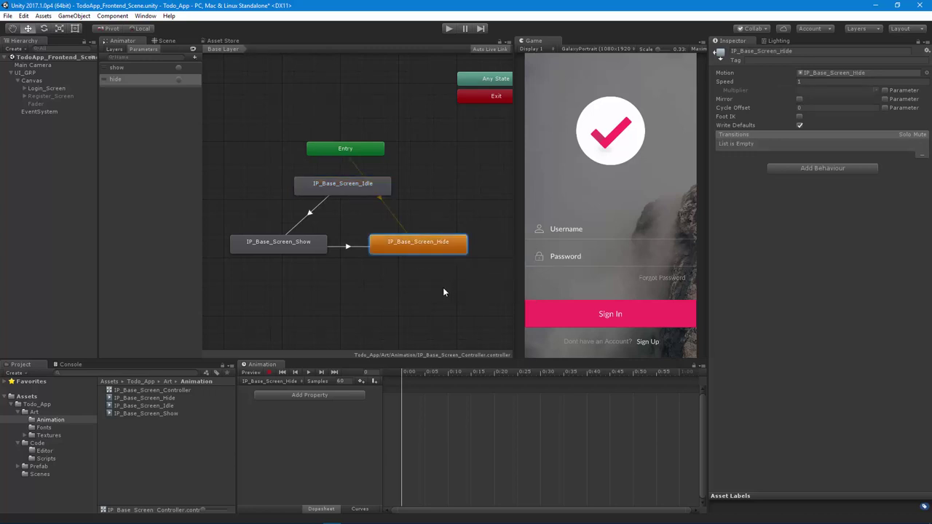
key("ctrl+z")
- Make a transition from the IP_Base_Screen_Hide state back to the IP_Base_Screen_Idle state and select it
right_click(417, 243)
left_click(448, 248)
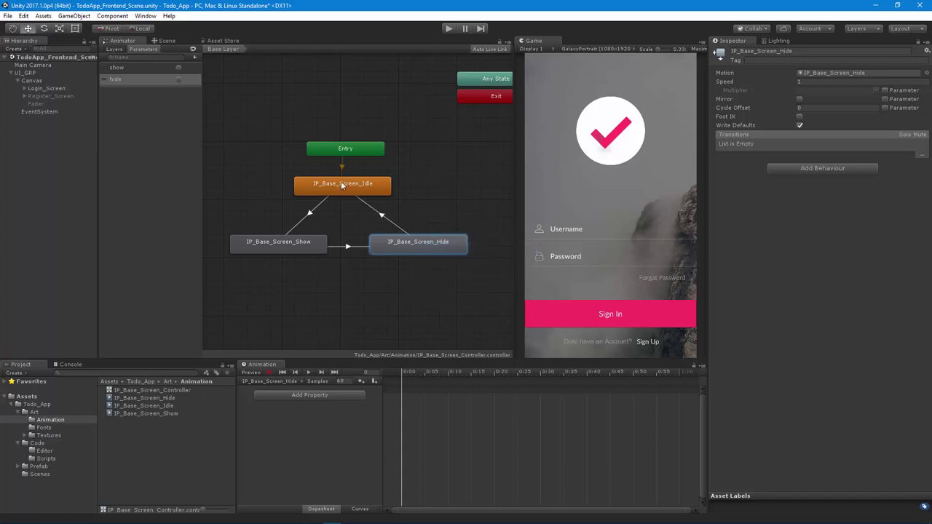
left_click(380, 212)
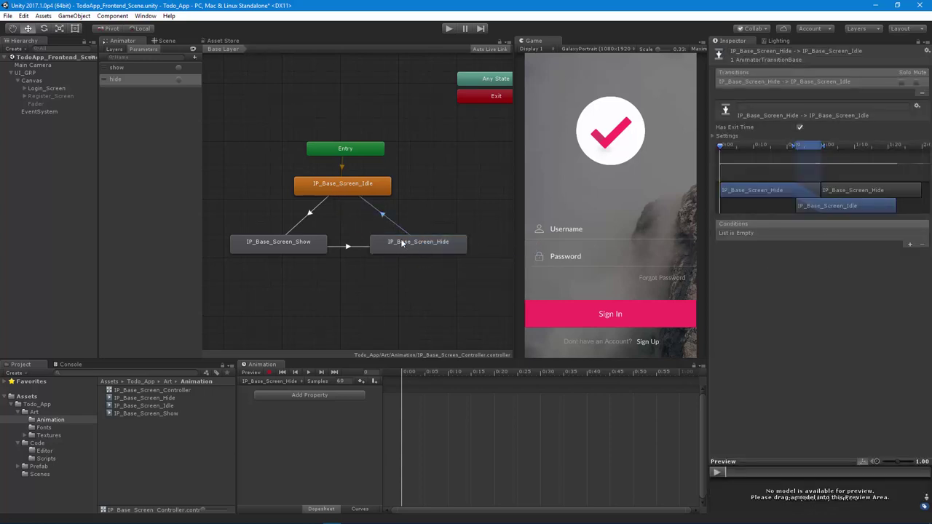
- Examine the Idle state, the Hide-to-Idle transition's exit time settings and the loop between the three states in the Animator graph
left_click(346, 185)
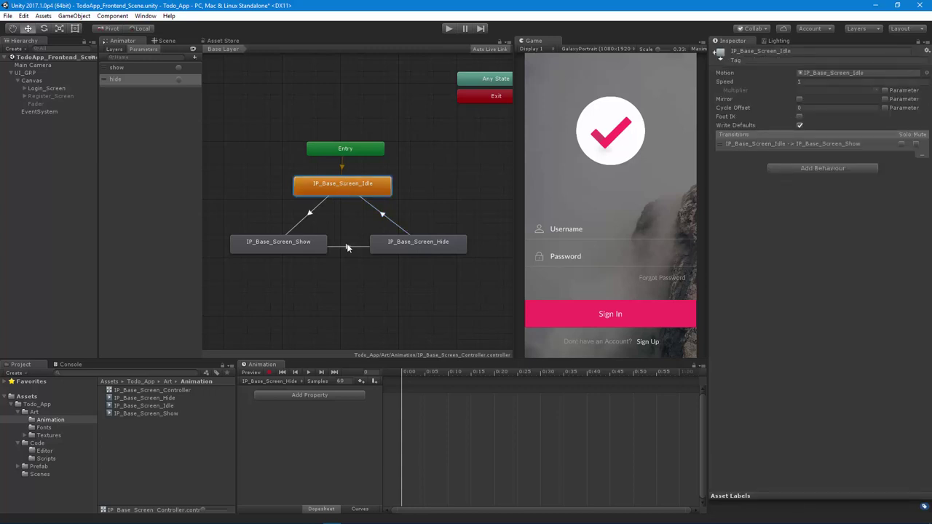
left_click(382, 213)
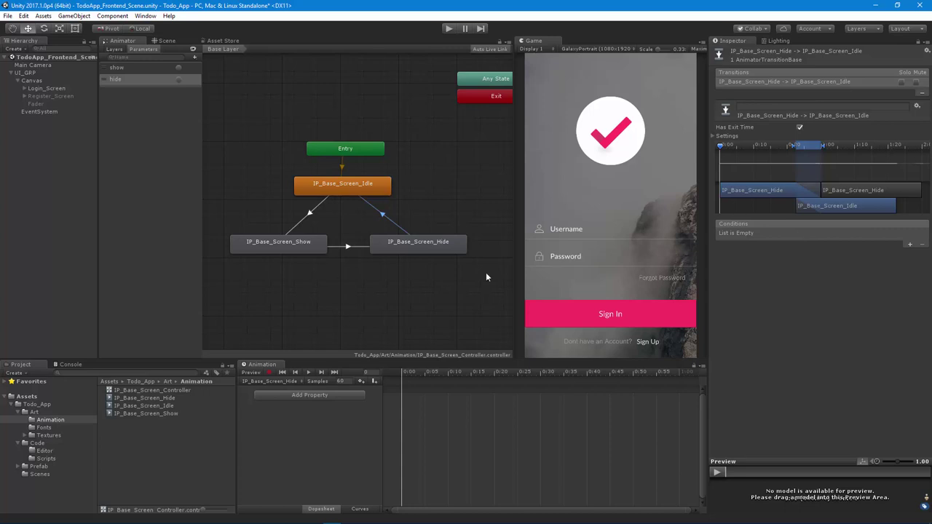
left_click(428, 296)
left_click(376, 210)
middle_click_drag(304, 305, 324, 281)
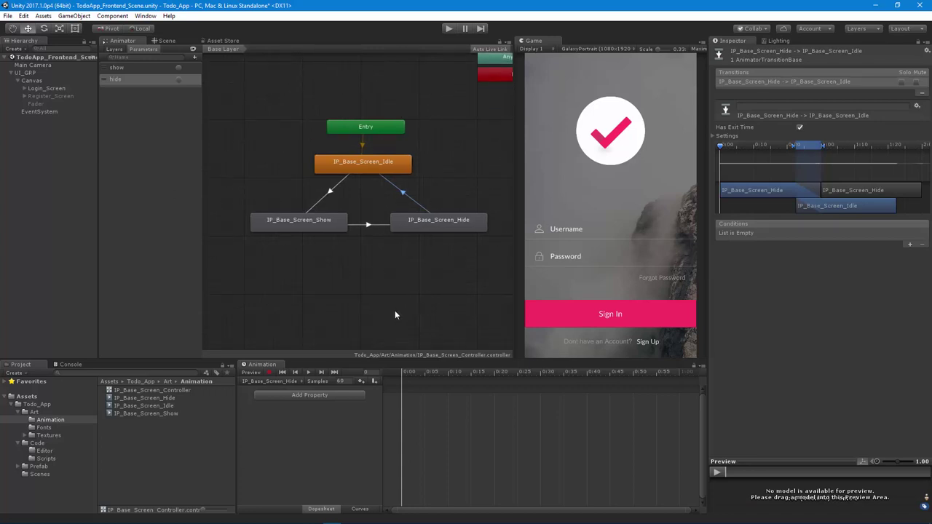
middle_click_drag(395, 314, 391, 327)
left_click(320, 322)
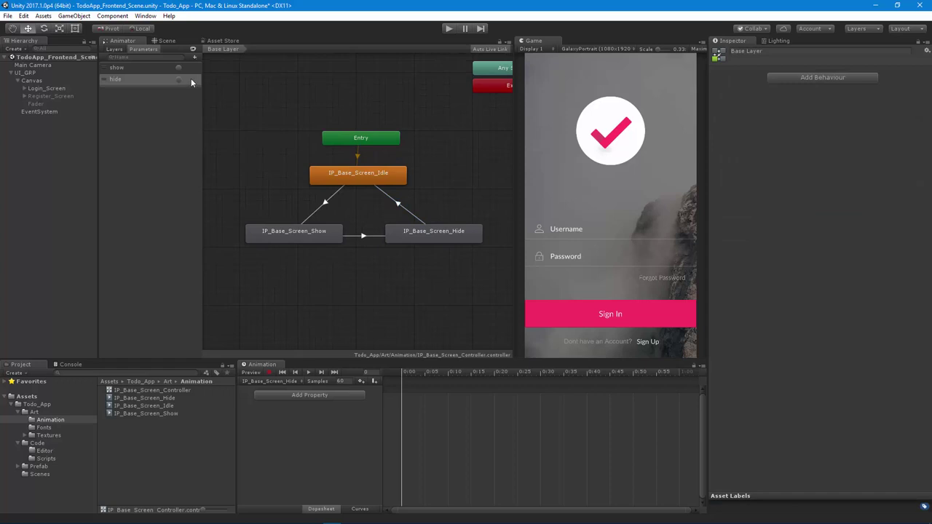
- Show the login screen in the Scene view and choose the IP_Base_Screen_Idle clip for animating, with the playhead at frame 0
left_click(167, 40)
key("q")
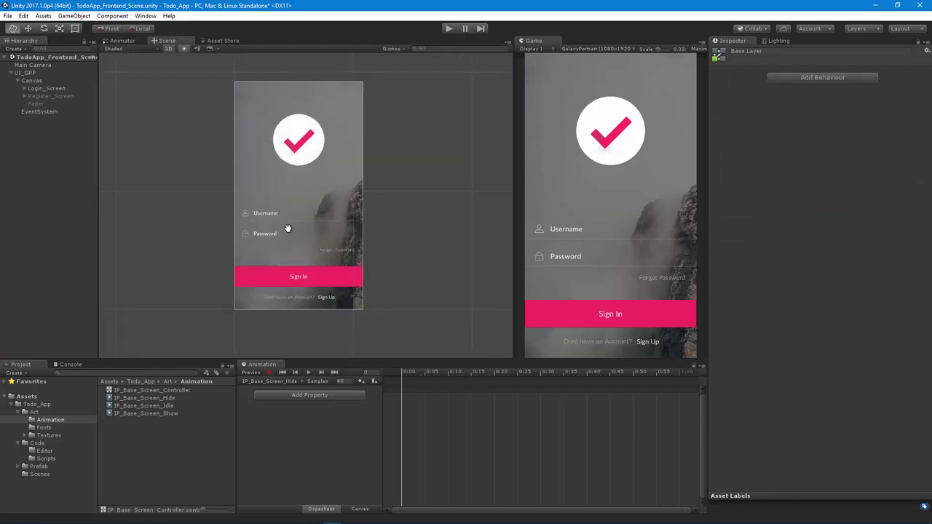
key("w")
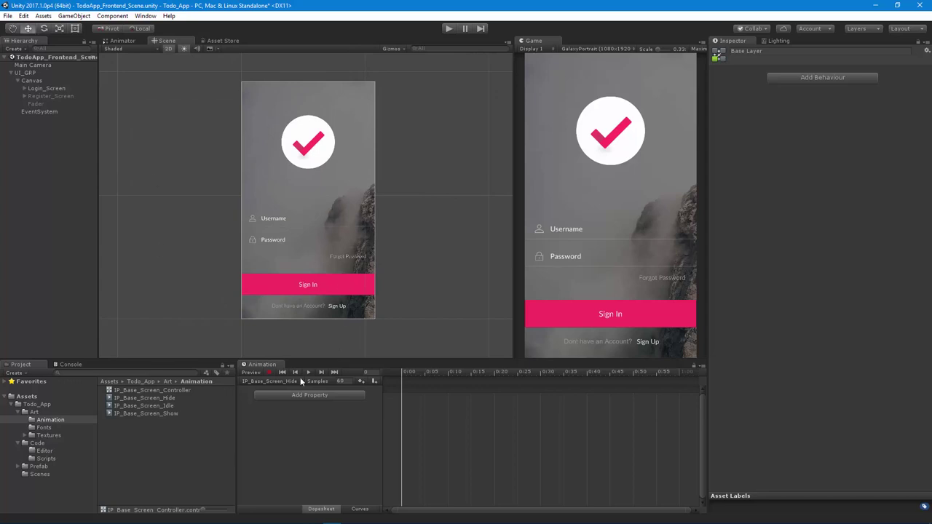
left_click(295, 377)
left_click(299, 396)
left_click_drag(403, 371, 531, 376)
left_click(283, 372)
- Record the Idle clip's frame 0 on Login_Screen with Canvas Group Alpha 0 and both Interactable and Blocks Raycasts off
key("q")
left_click_drag(318, 285, 314, 245)
key("w")
left_click(268, 373)
left_click(58, 88)
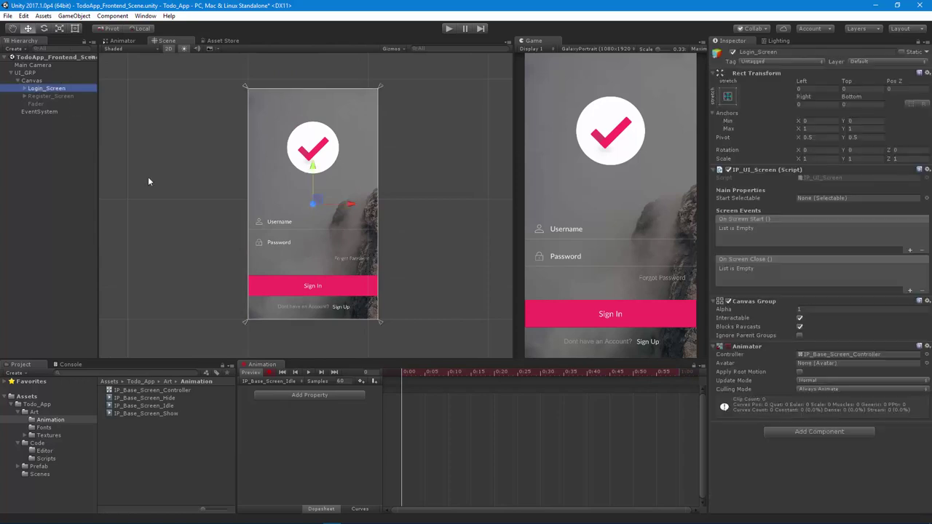
key("q")
left_click_drag(310, 238, 314, 231)
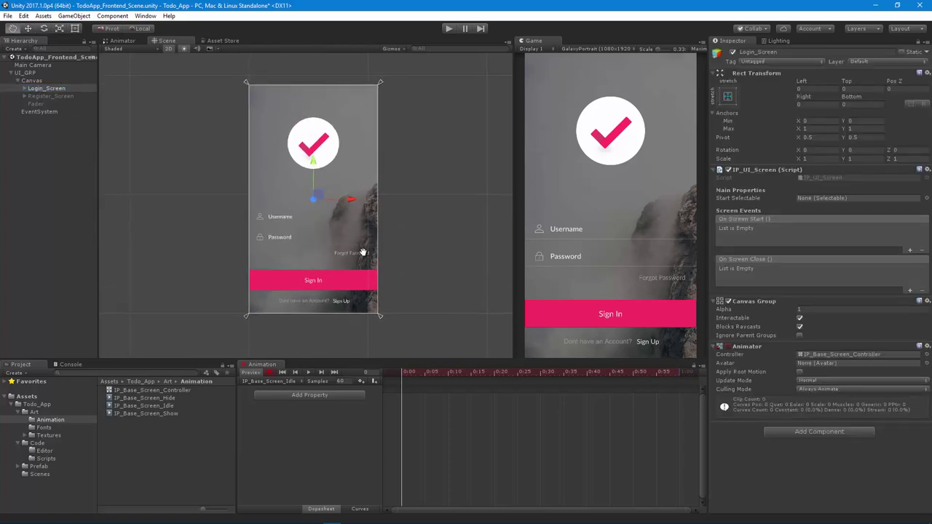
key("w")
left_click_drag(735, 310, 679, 310)
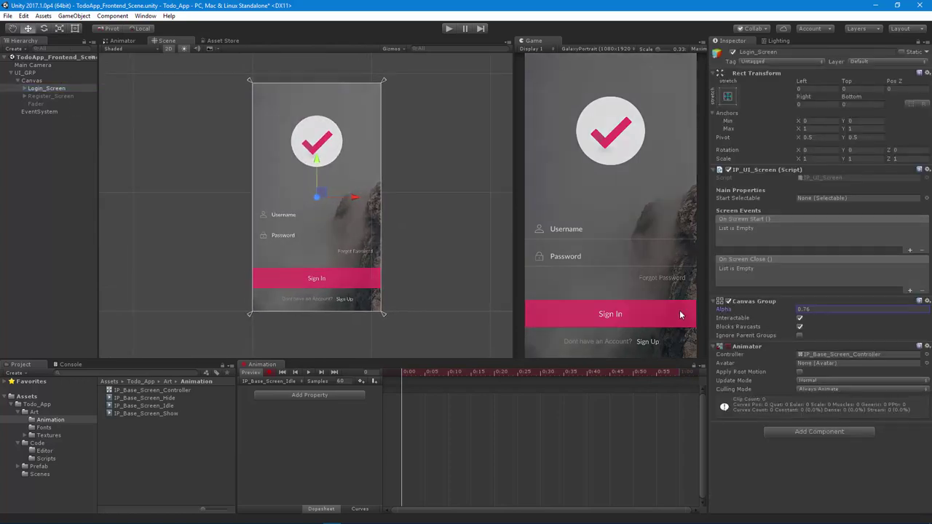
left_click(800, 318)
left_click(800, 327)
left_click_drag(403, 373, 307, 368)
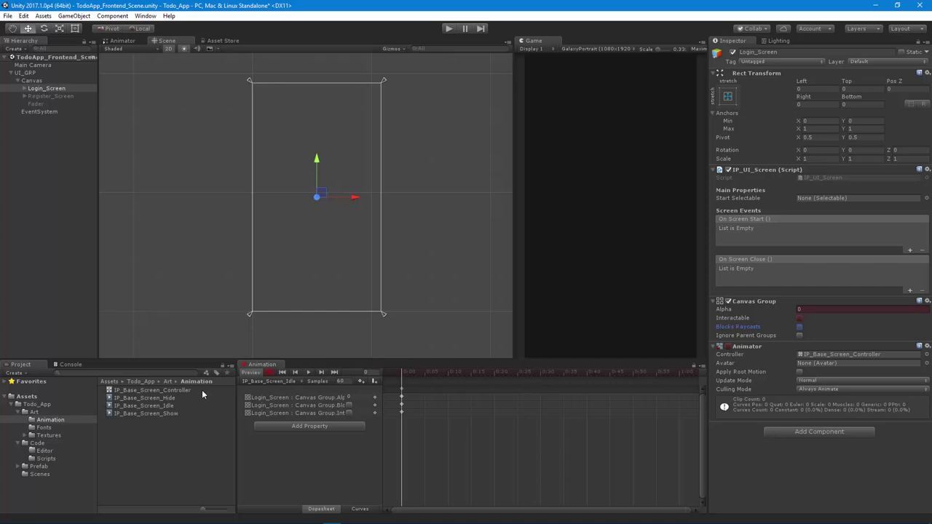
- Examine the IP_Base_Screen_Idle clip's settings and the IP_Base_Screen_Show state in the Animator graph, and return to the Scene view
left_click(169, 405)
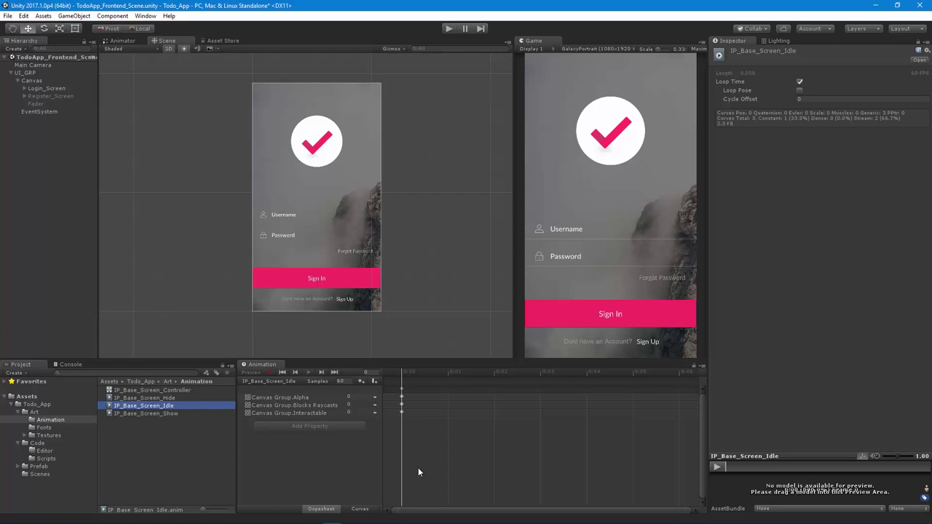
left_click(122, 41)
left_click(297, 237)
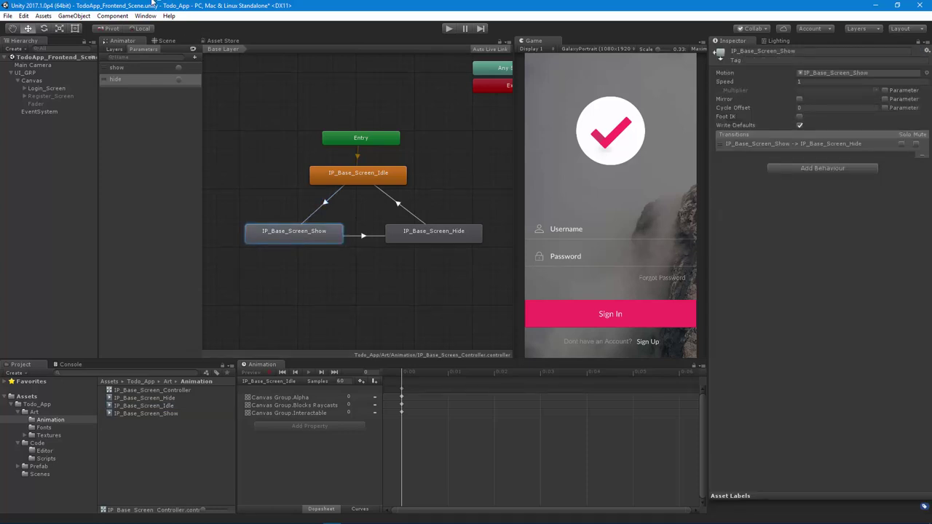
left_click(164, 41)
- Select Login_Screen and preview the Idle clip's Canvas Group keyframes on it
left_click_drag(403, 371, 379, 375)
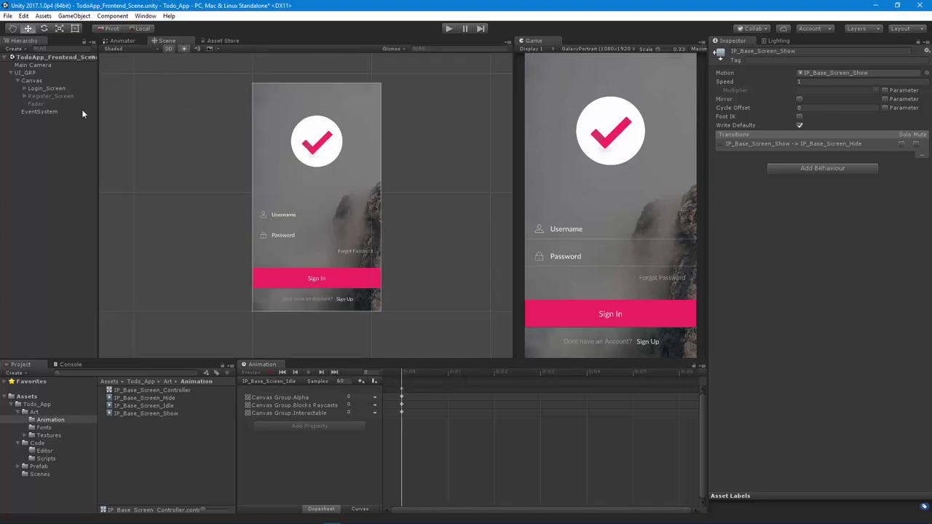
left_click(47, 88)
left_click(413, 373)
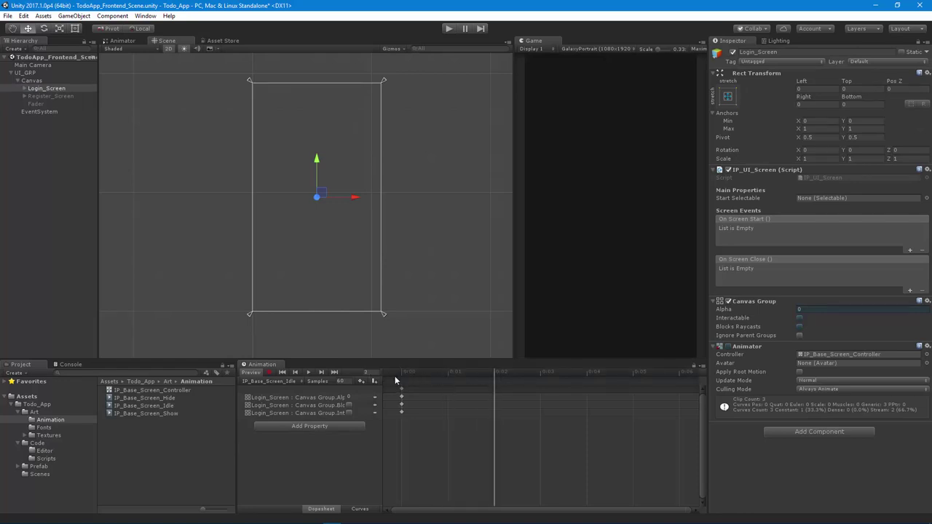
left_click(309, 373)
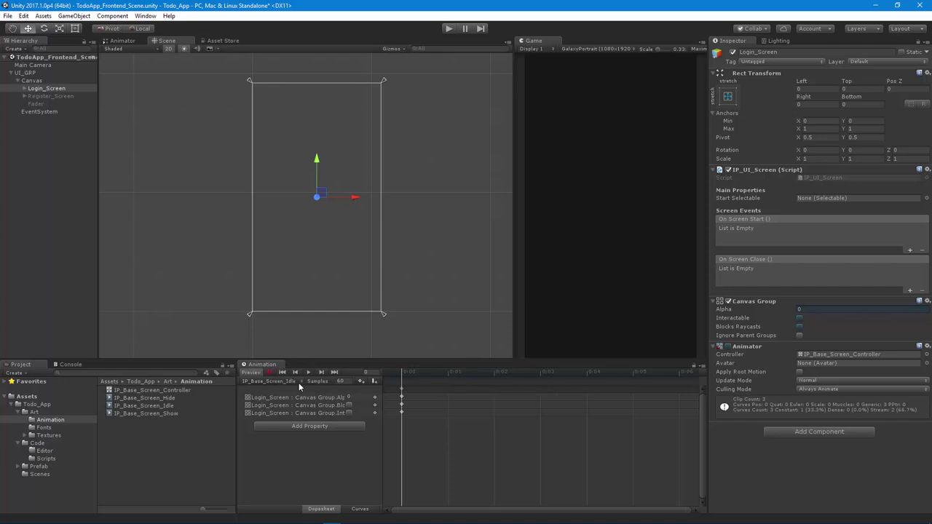
- Copy the Alpha, Blocks Raycasts and Interactable keyframes from the Idle clip to frame 0 of the IP_Base_Screen_Show clip
left_click(294, 381)
left_click(288, 408)
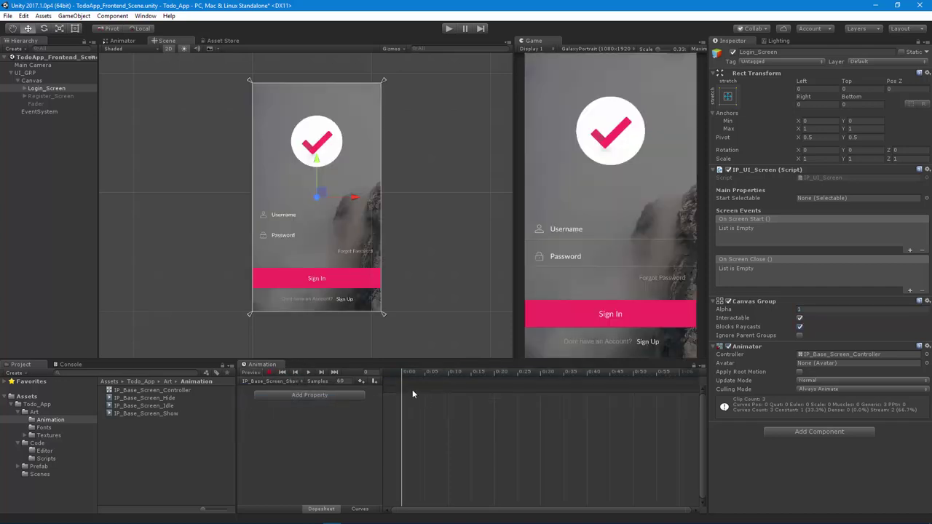
left_click_drag(408, 376, 299, 374)
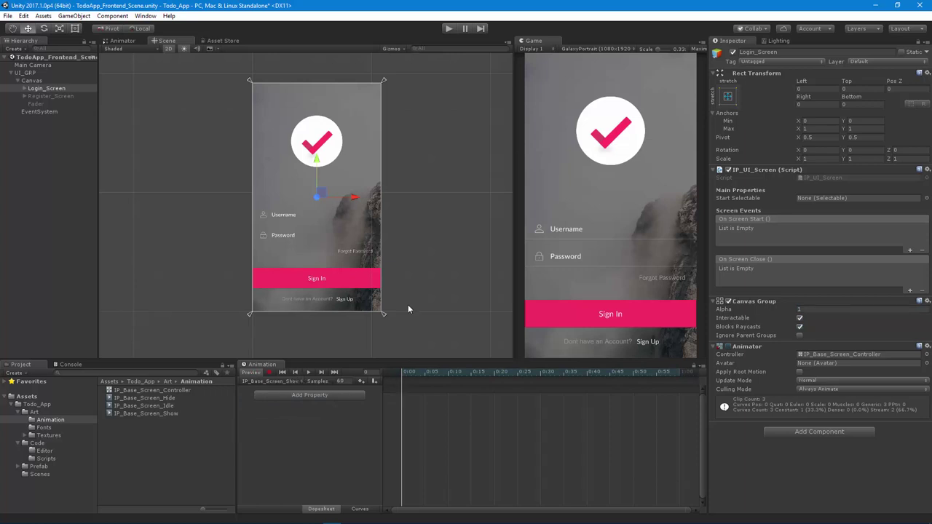
left_click(293, 382)
left_click(280, 399)
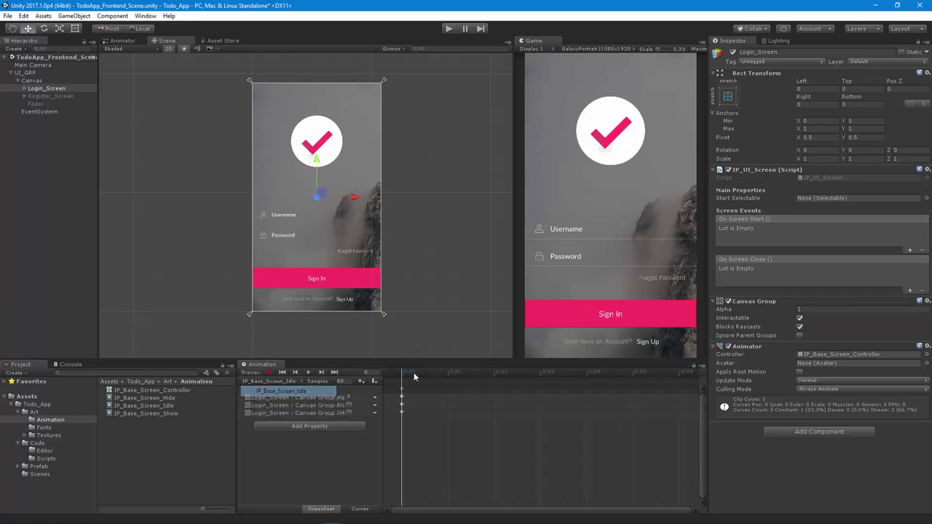
left_click_drag(386, 386, 411, 416)
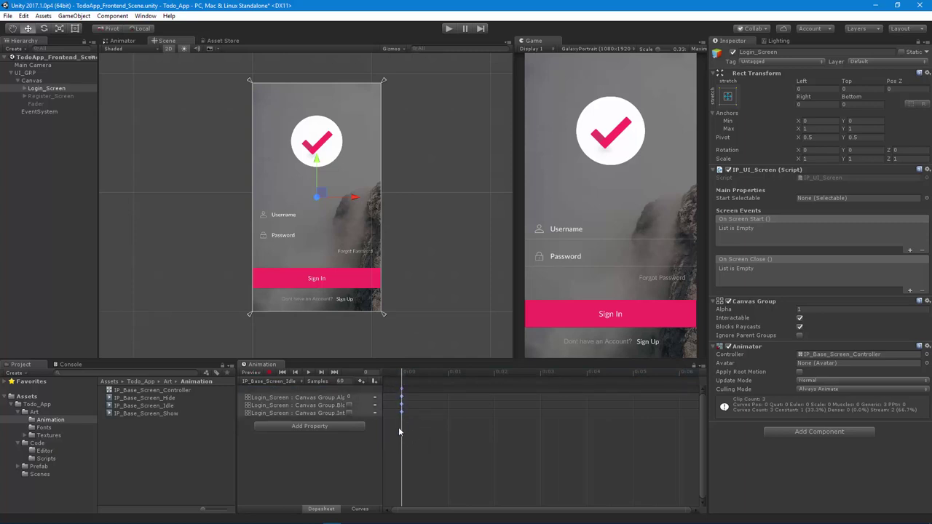
left_click(288, 382)
left_click(284, 402)
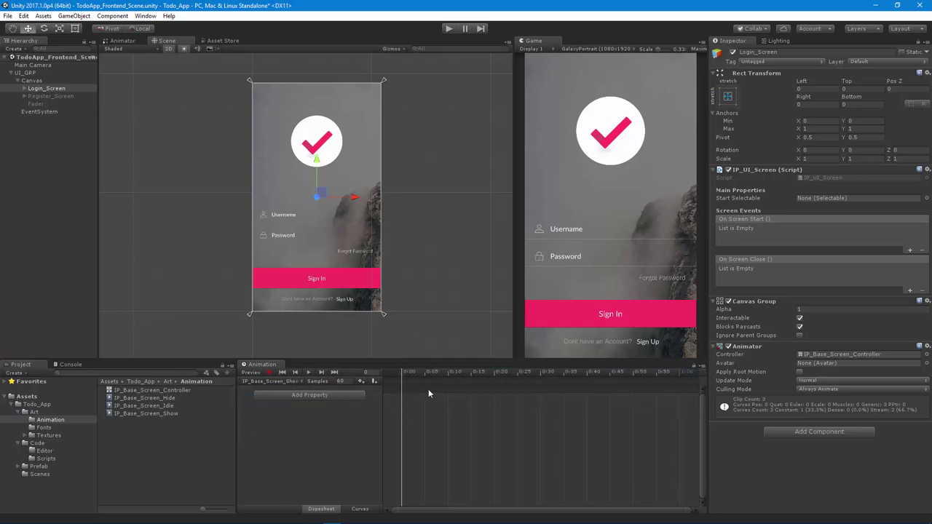
left_click(402, 376)
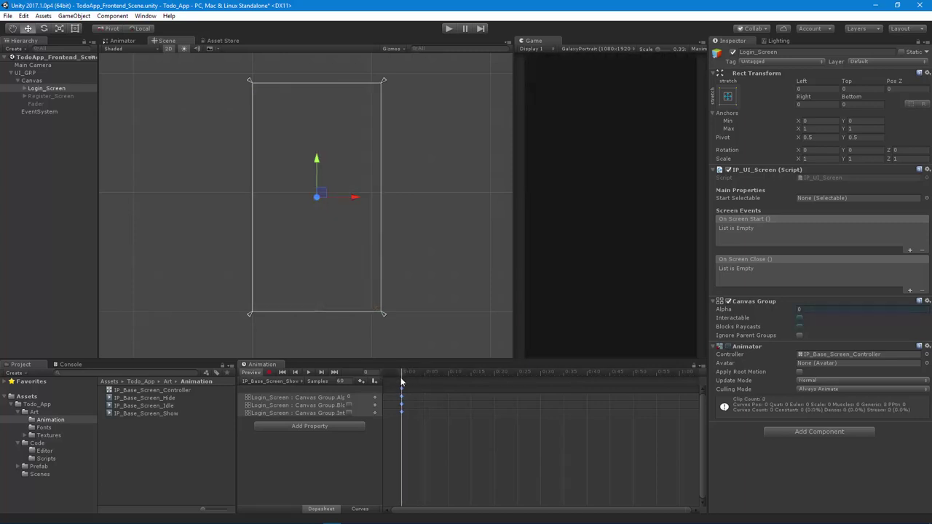
- Record keyframes at frame 20 of the Show clip with Canvas Group Alpha 1 and both Interactable and Blocks Raycasts on
left_click_drag(395, 372, 494, 383)
left_click_drag(492, 376, 495, 375)
left_click_drag(740, 307, 821, 314)
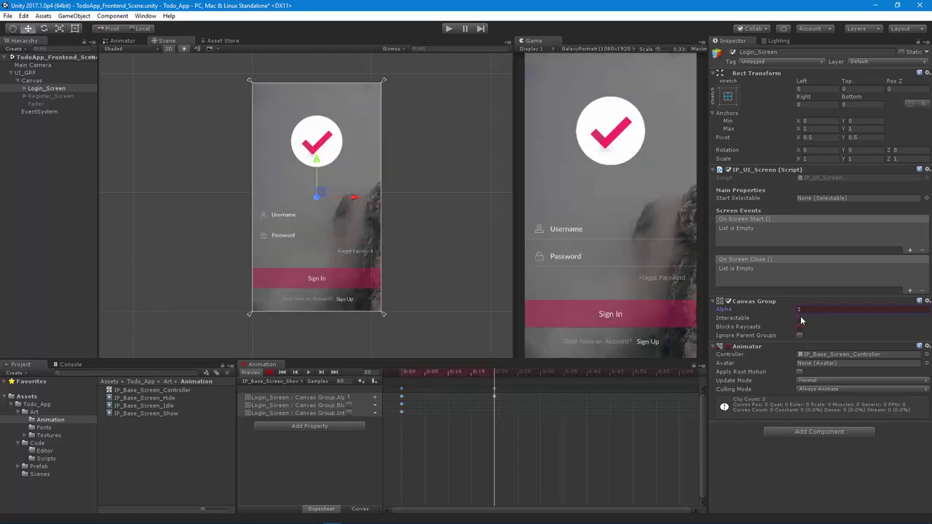
left_click(801, 318)
left_click(800, 327)
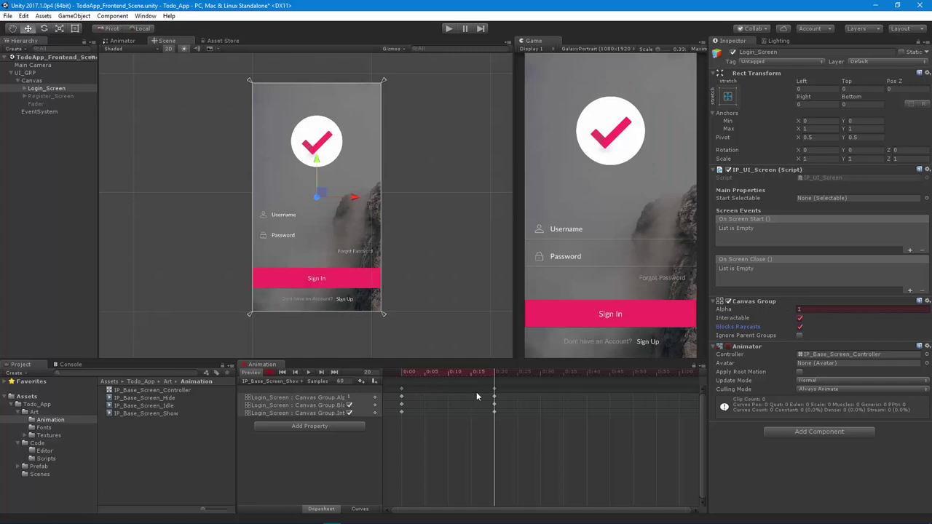
- Scrub the Show clip between frame 0 and frame 20 to check the login screen's fade-in
left_click(444, 372)
left_click_drag(422, 381, 403, 369)
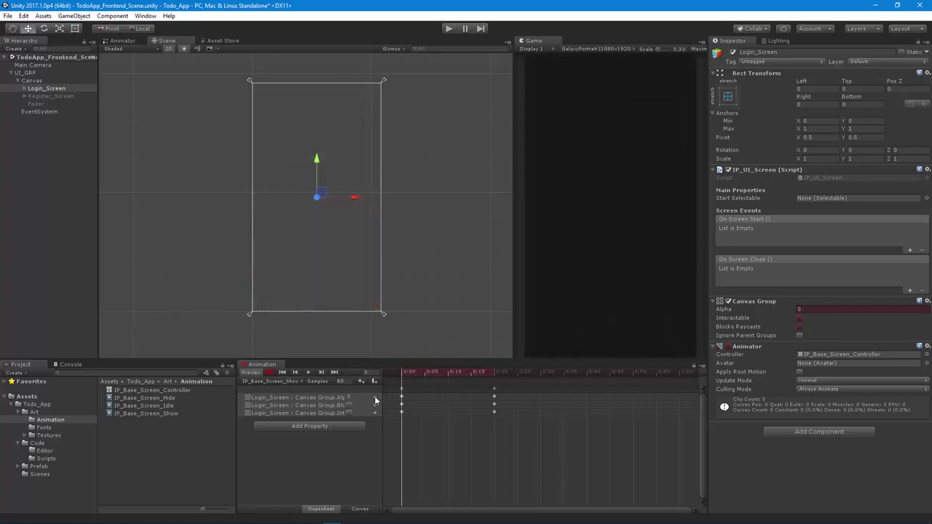
key("ctrl+a")
left_click_drag(403, 371, 494, 372)
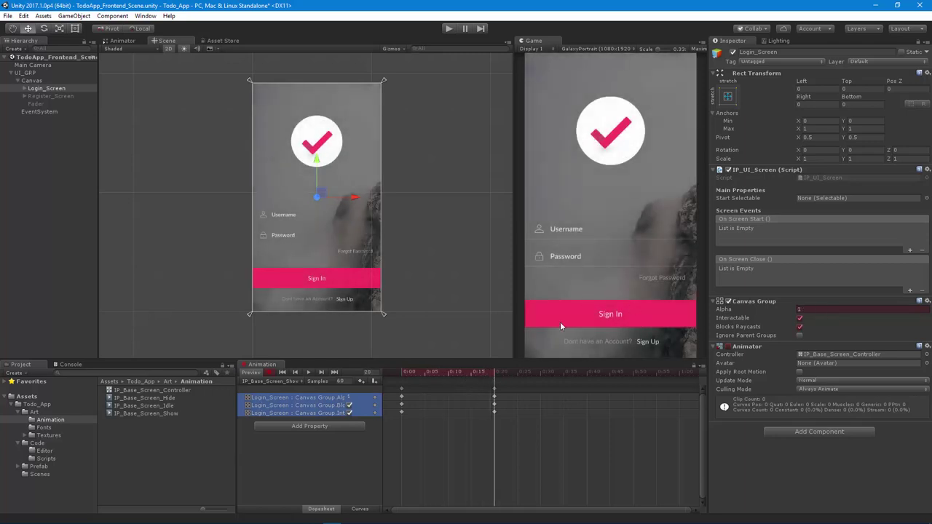
- Try setting the alpha of Login_Button's Disabled Color to 255 and cancel the change
left_click(24, 89)
left_click(51, 134)
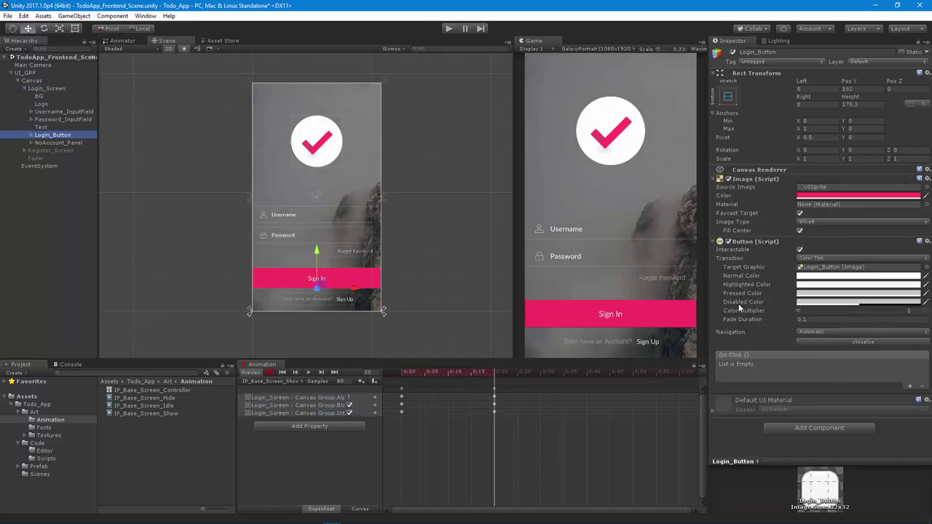
left_click(849, 302)
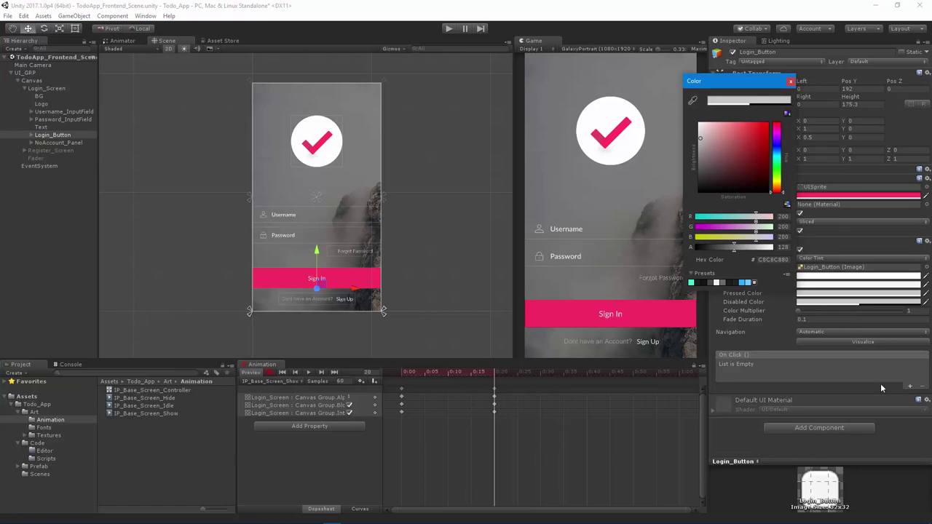
left_click_drag(737, 247, 774, 248)
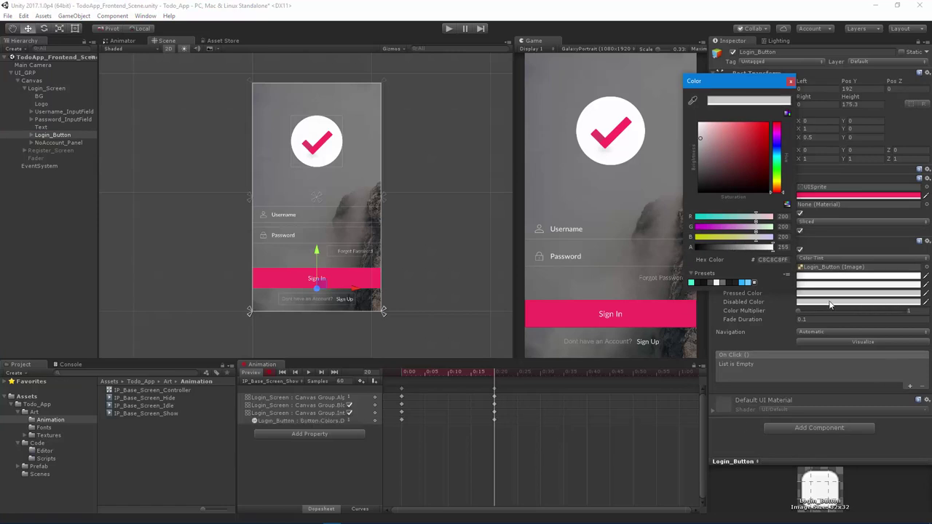
key("Escape")
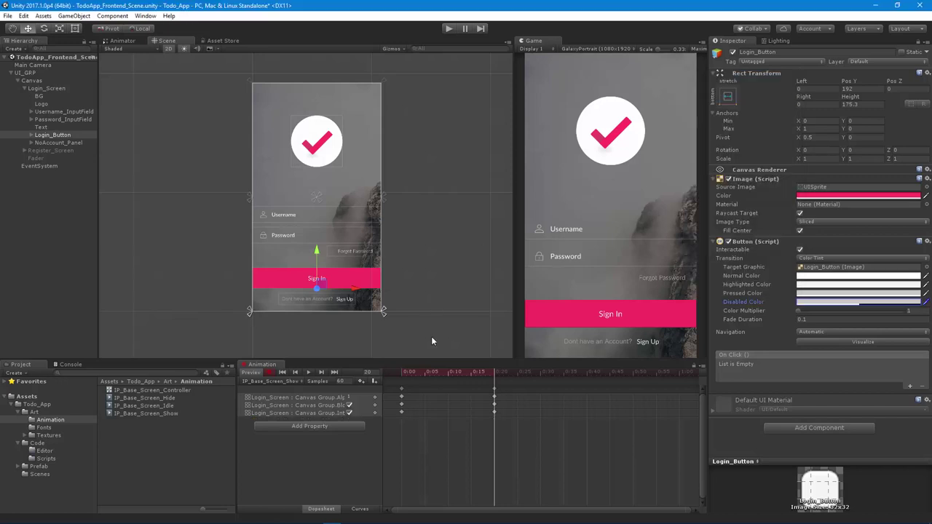
- Stop recording the Show clip and switch to the IP_Base_Screen_Hide clip for animating
left_click_drag(434, 373, 482, 382)
left_click_drag(407, 393, 496, 390)
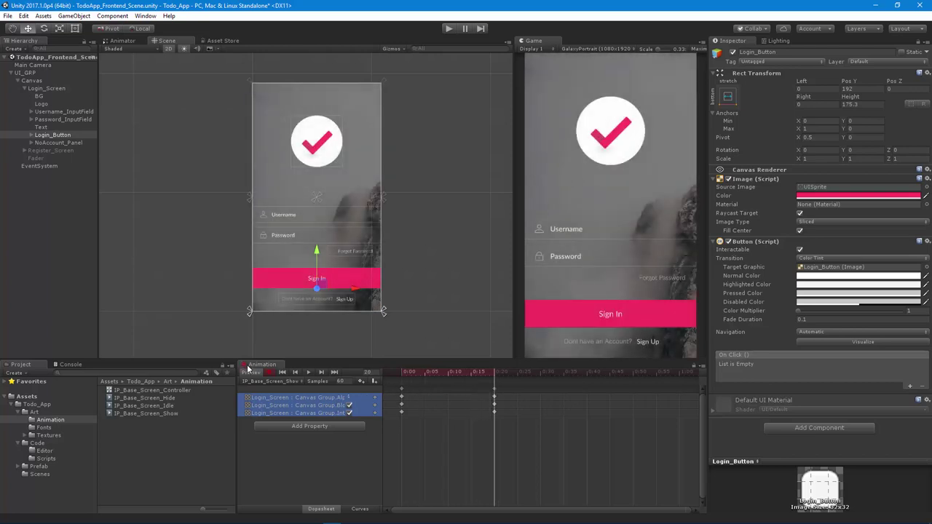
left_click(270, 372)
left_click(269, 381)
left_click(273, 389)
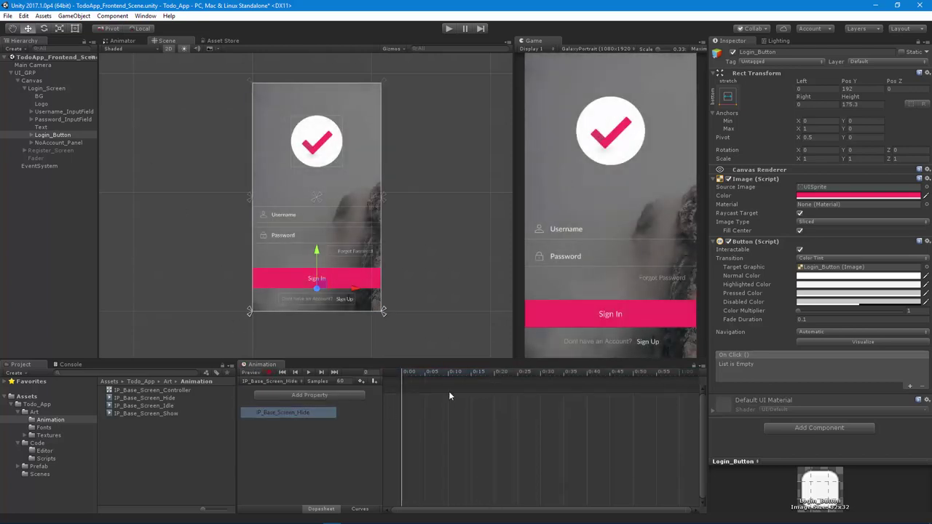
- Copy the frame 20 keyframes of the IP_Base_Screen_Show clip and paste them at frame 0 of the IP_Base_Screen_Hide clip
left_click(276, 381)
left_click(292, 403)
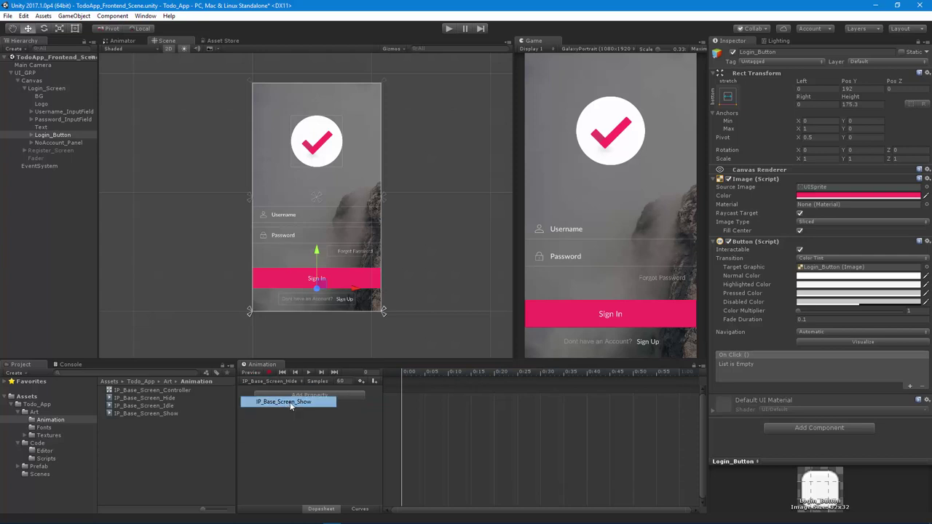
left_click_drag(405, 374, 680, 373)
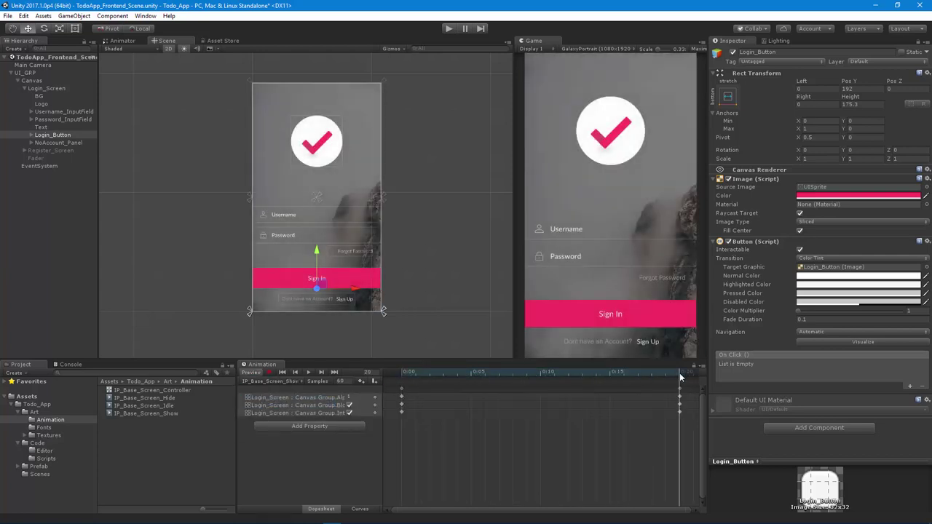
left_click_drag(669, 443, 686, 371)
left_click(287, 383)
left_click(286, 388)
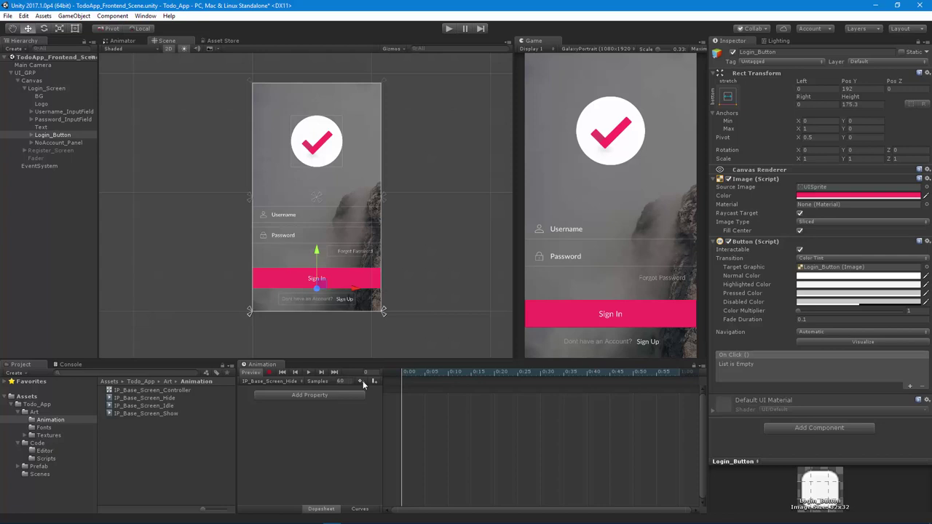
key("ctrl+v")
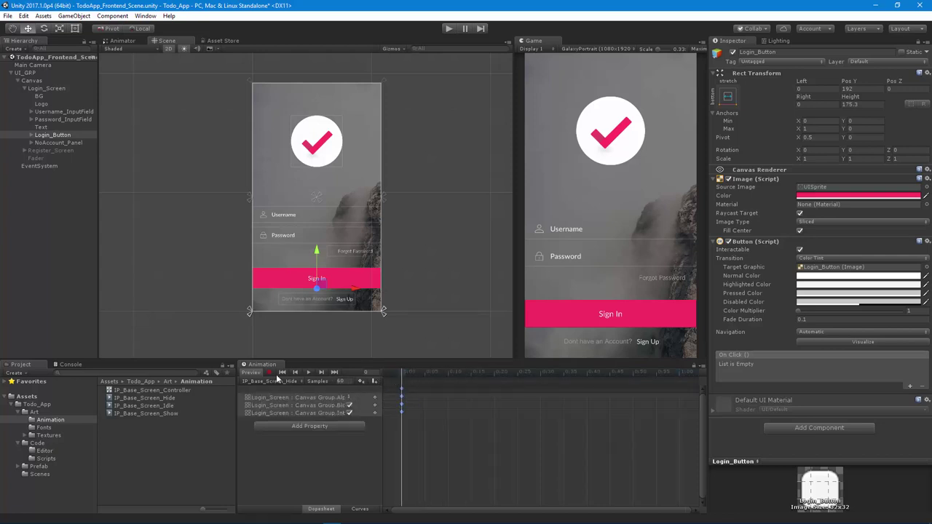
- Record keyframes on Login_Screen at frame 20 of the Hide clip with Canvas Group Alpha 0 and both Interactable and Blocks Raycasts off
left_click_drag(405, 376, 494, 375)
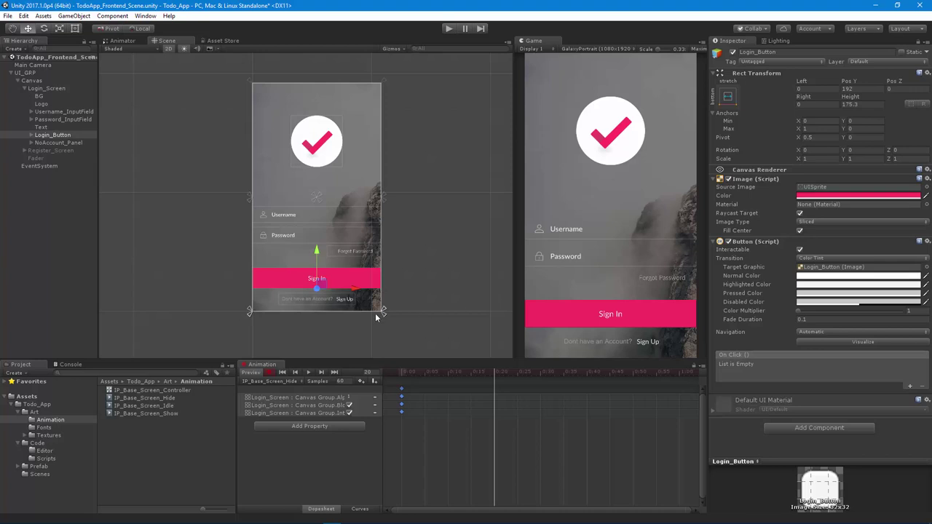
left_click(45, 89)
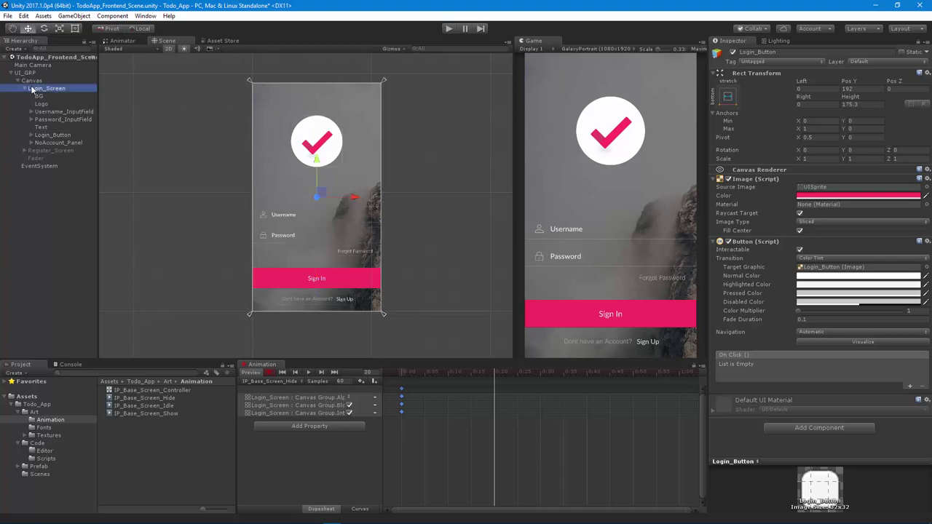
key("Left")
left_click_drag(781, 305, 757, 309)
left_click(801, 318)
left_click(801, 327)
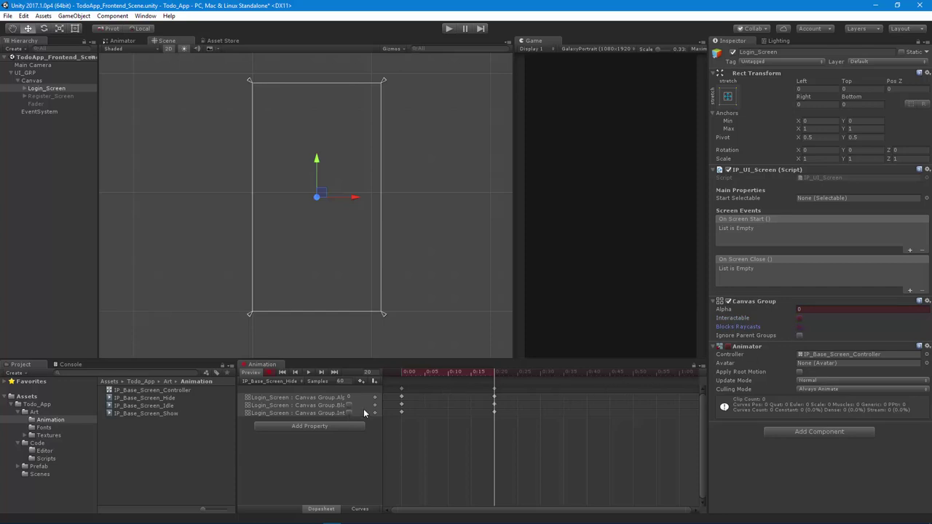
- Return the Hide clip to frame 0, make sure Interactable is on in its keyframes, and stop recording
left_click_drag(484, 372, 404, 374)
left_click(402, 388)
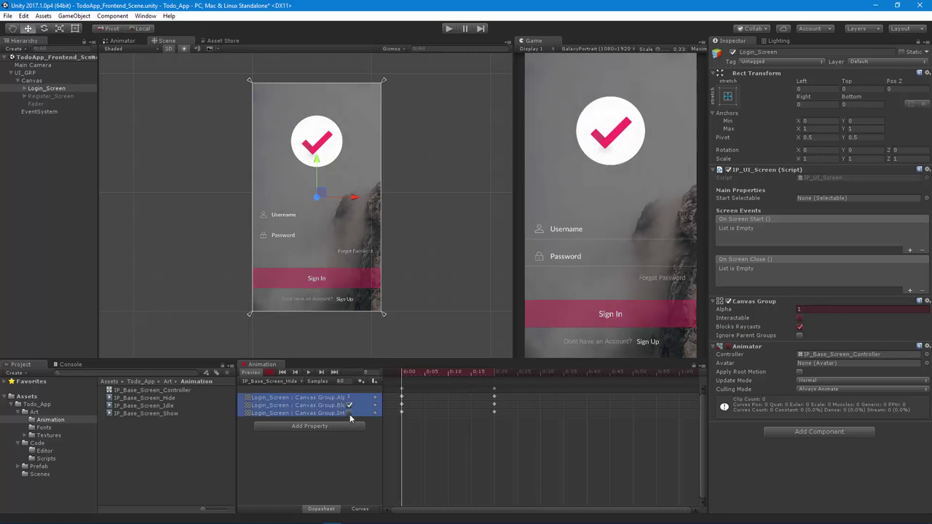
mouse_move(401, 373)
left_mouse_down()
mouse_move(495, 373)
mouse_move(443, 371)
mouse_move(421, 377)
mouse_move(484, 376)
mouse_move(424, 383)
mouse_move(521, 381)
mouse_move(374, 381)
mouse_move(520, 376)
mouse_move(392, 379)
mouse_move(502, 375)
mouse_move(397, 369)
left_mouse_up()
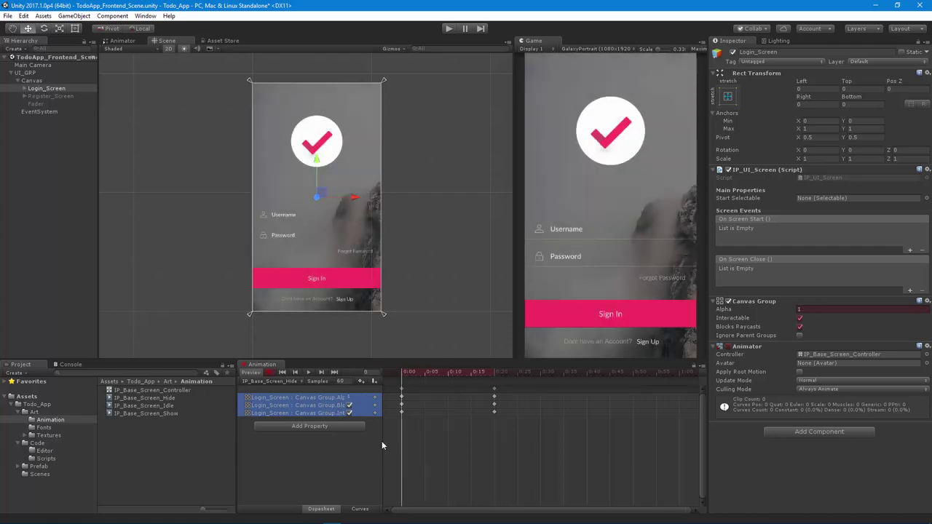
left_click(271, 372)
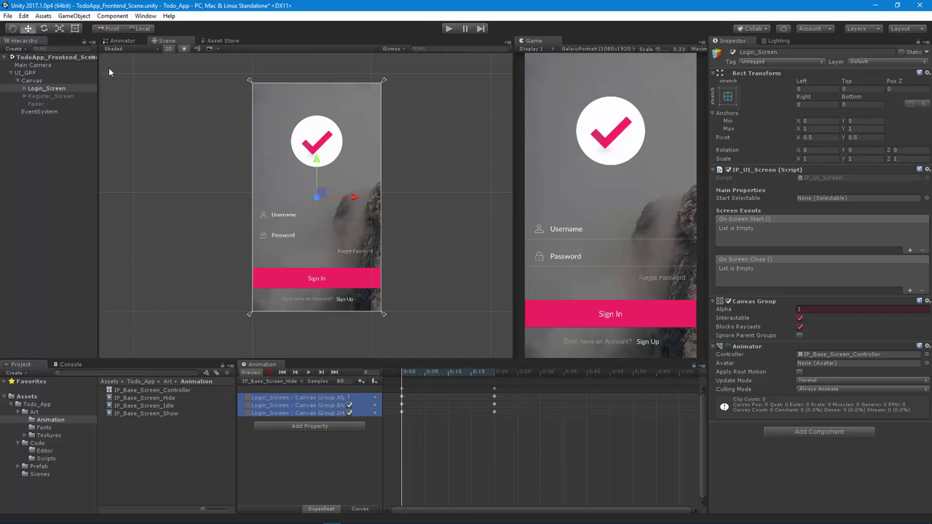
- Deactivate Login_Screen and activate Register_Screen in the scene
left_click(47, 89)
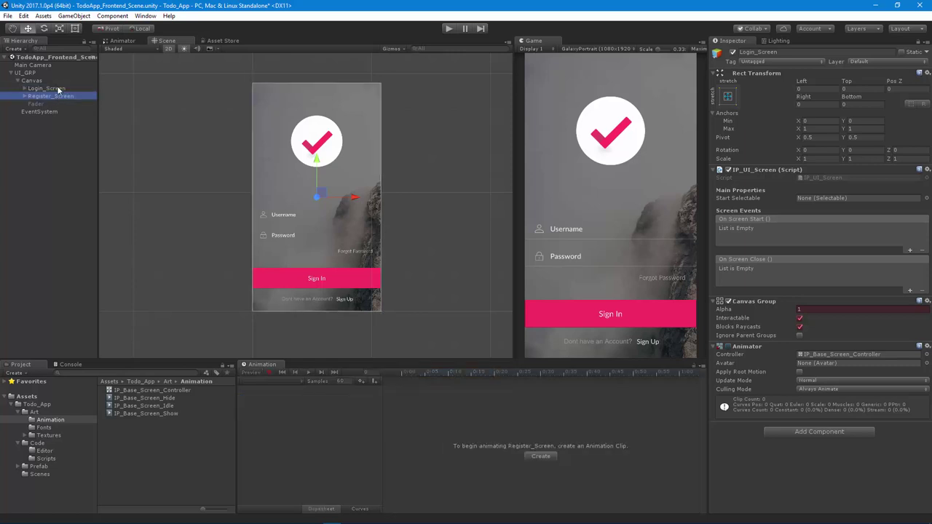
left_click(617, 156)
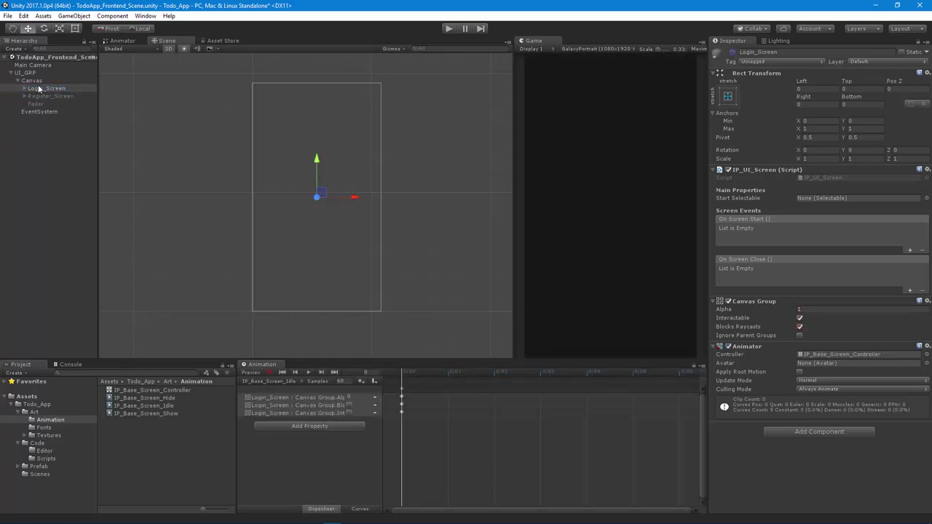
left_click(62, 96)
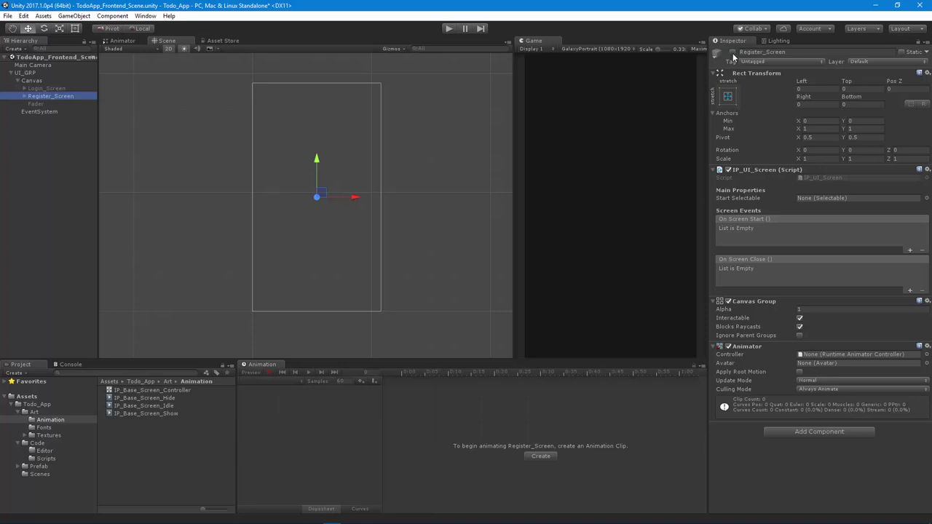
left_click(733, 53)
- Create an Animator Override Controller named TodoApp_RegisterScreen_Override in the Animation folder
left_click(103, 479)
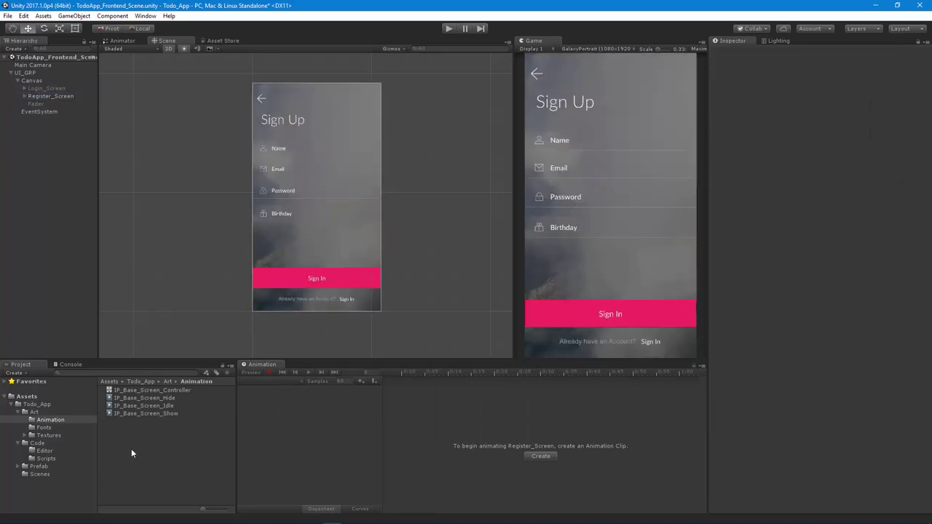
right_click(133, 447)
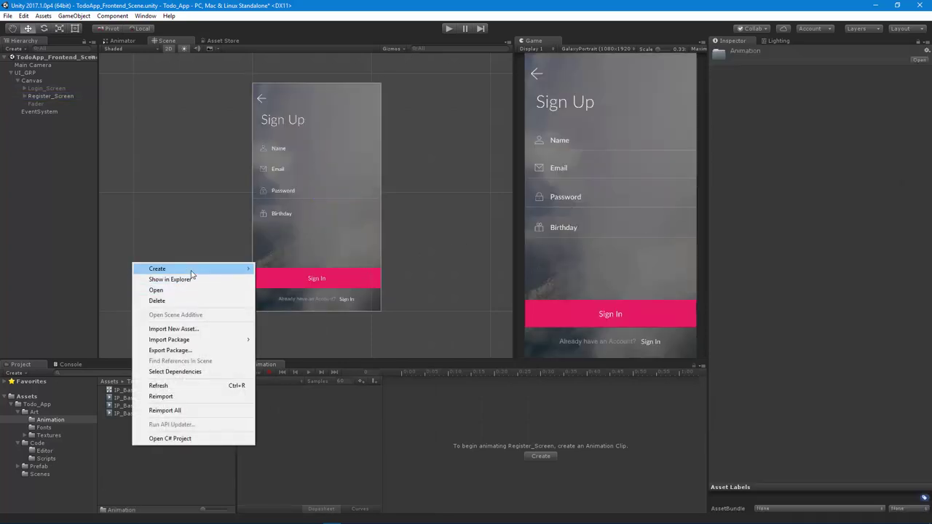
mouse_move(167, 268)
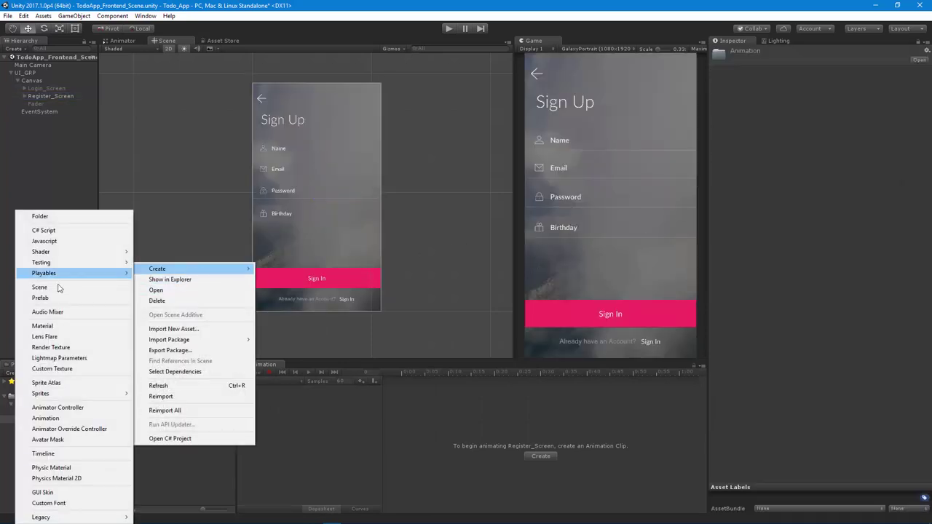
left_click(69, 429)
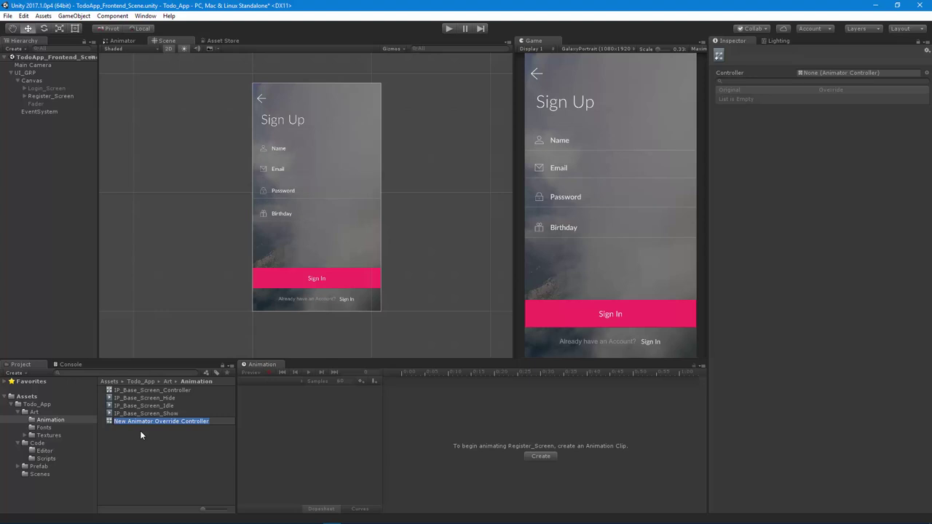
type("TodoApp_")
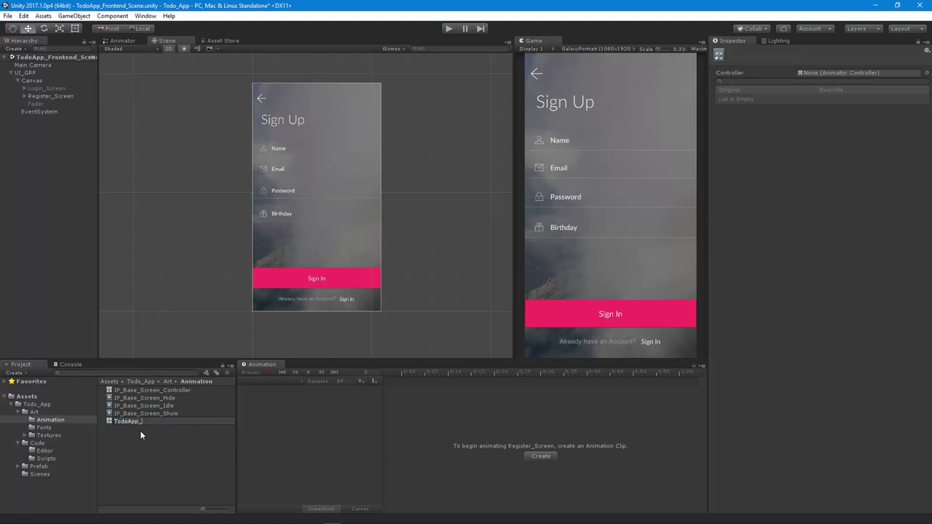
type("RegisterScreen_Override")
key("Return")
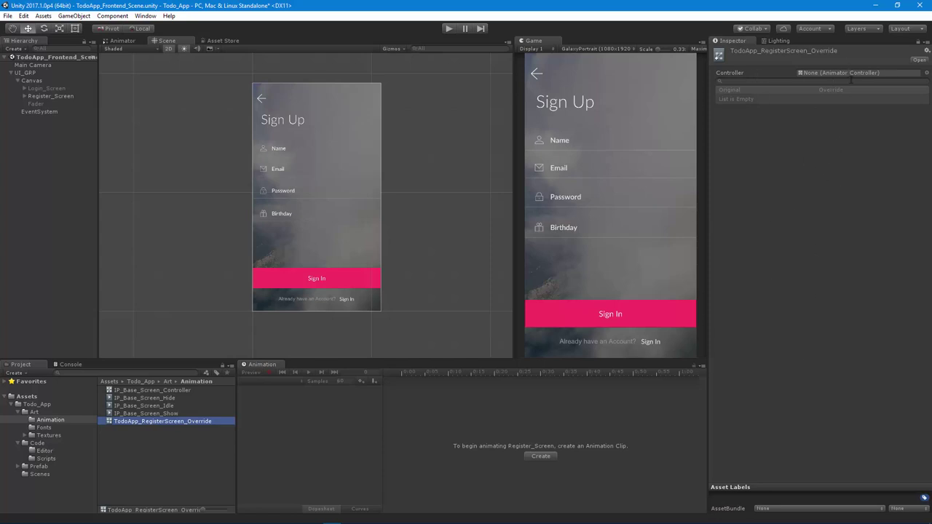
- Set the override's controller to IP_Base_Screen_Controller and assign the base Hide, Idle and Show clips to their matching override slots
left_click_drag(177, 390, 852, 73)
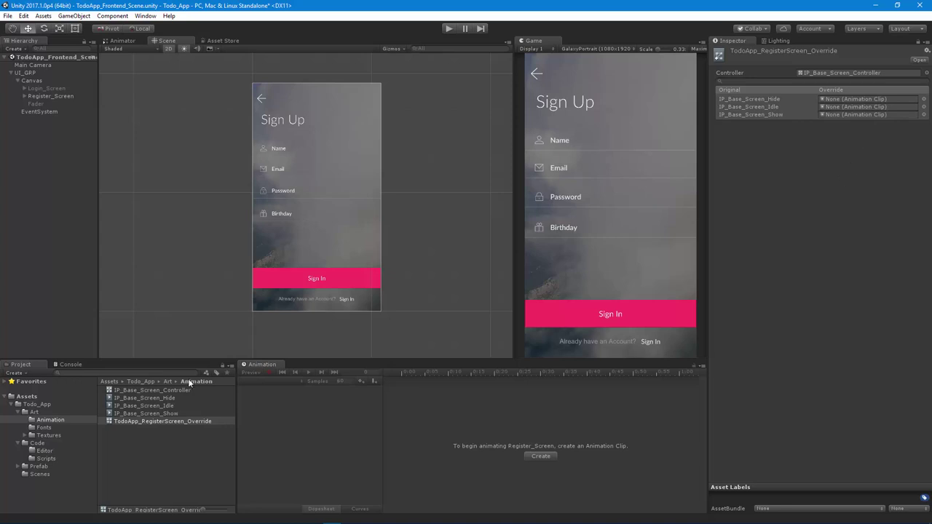
left_click_drag(167, 406, 838, 107)
left_click_drag(166, 397, 853, 106)
left_click_drag(171, 411, 856, 114)
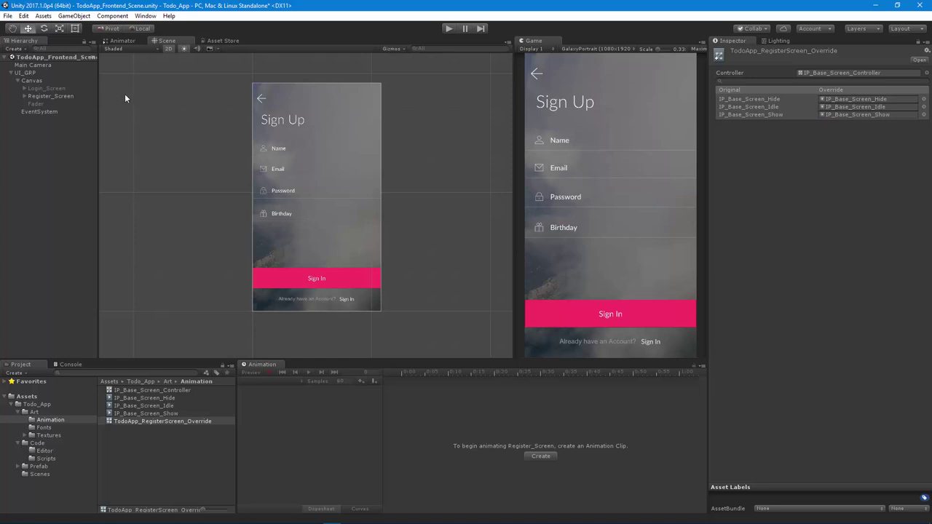
- Assign TodoApp_RegisterScreen_Override as the controller of Register_Screen's Animator
left_click(53, 97)
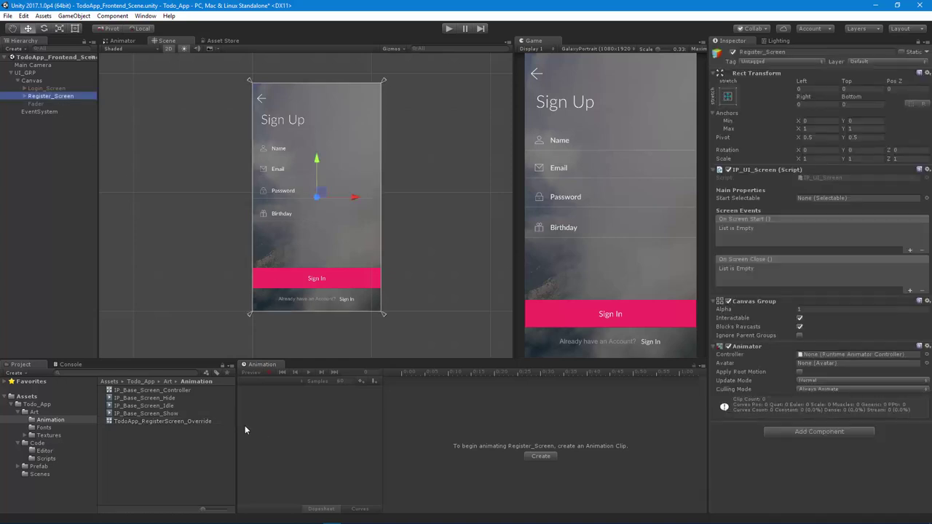
left_click_drag(202, 421, 838, 356)
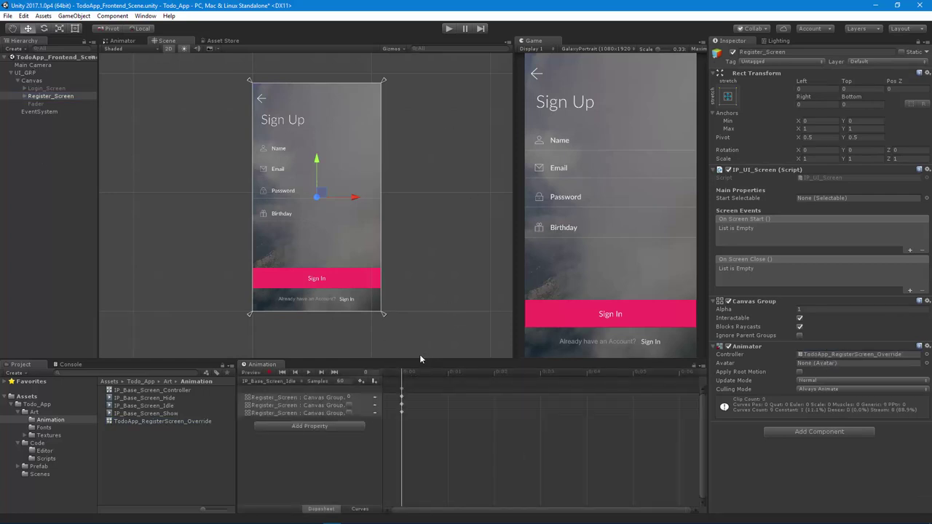
- Scrub the IP_Base_Screen_Show clip on Register_Screen to frame 20 and back to check the sign-up screen's fade
left_click(277, 381)
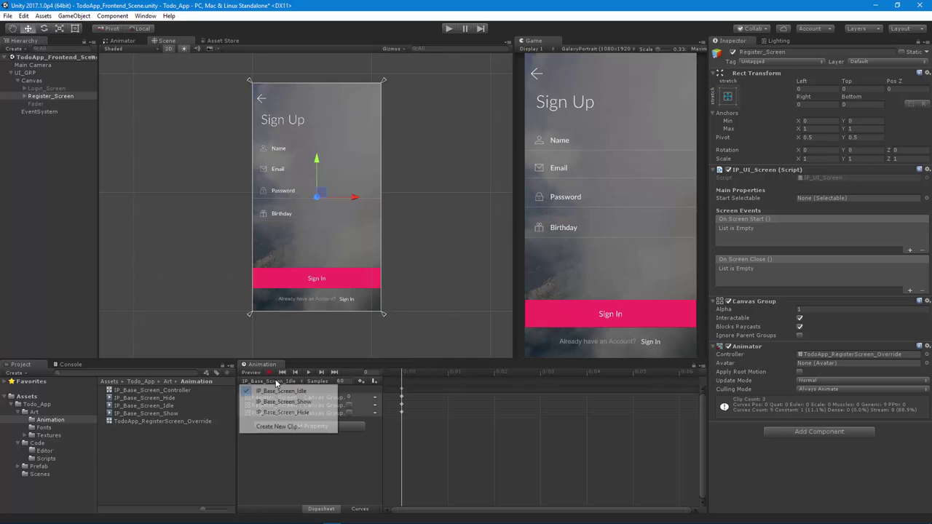
left_click(288, 397)
left_click(435, 373)
left_click_drag(446, 375, 596, 386)
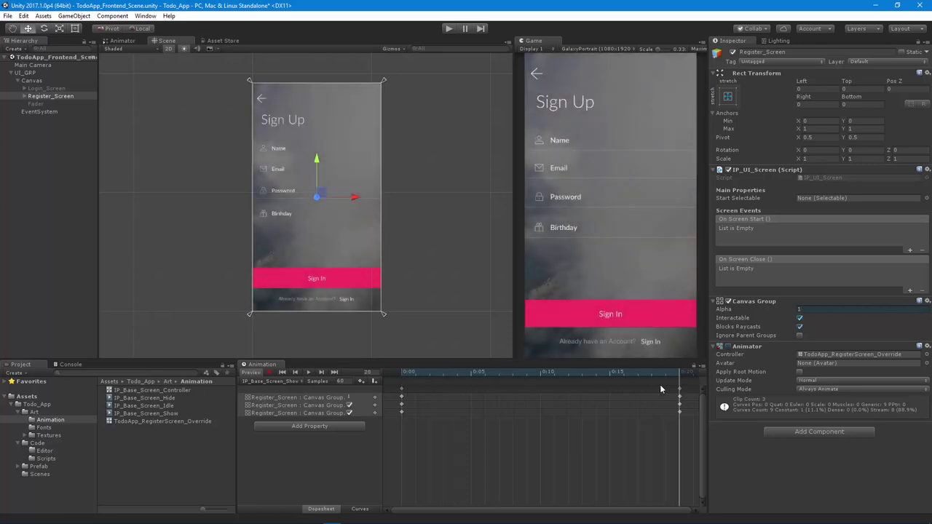
left_click_drag(659, 384, 402, 387)
- Inspect the base Hide, Idle and Show clip assets and reselect Register_Screen
left_click(169, 400)
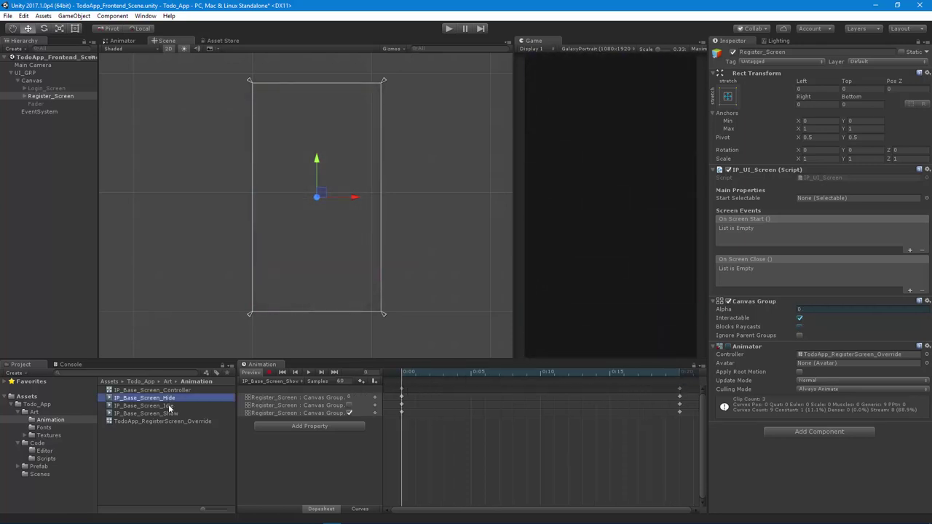
left_click(169, 405)
left_click(169, 413)
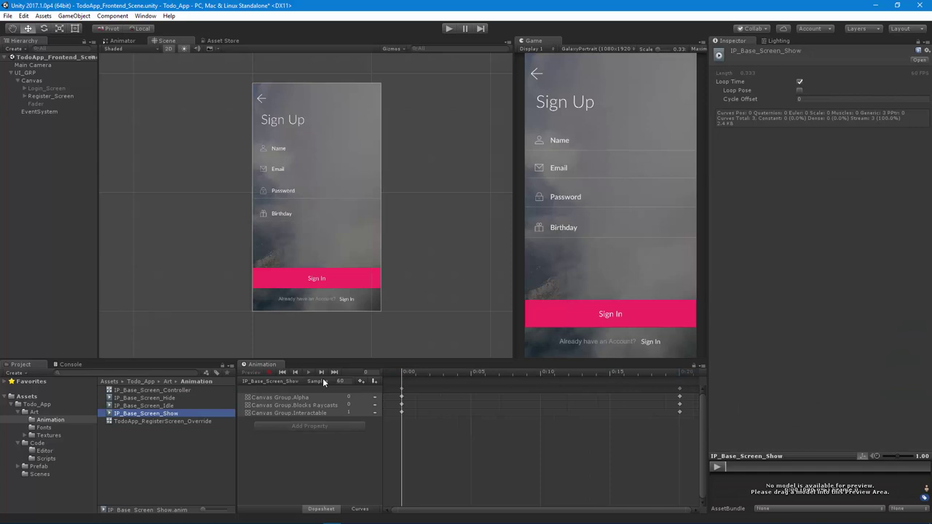
left_click(52, 100)
left_click(52, 96)
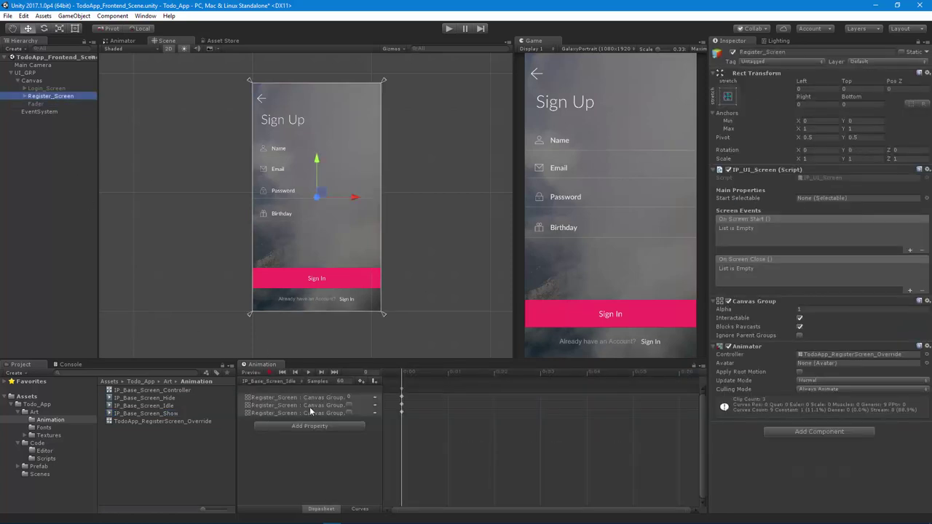
- Preview the Idle clip on Register_Screen, then switch to the Show clip and scrub through its frames
left_click(407, 373)
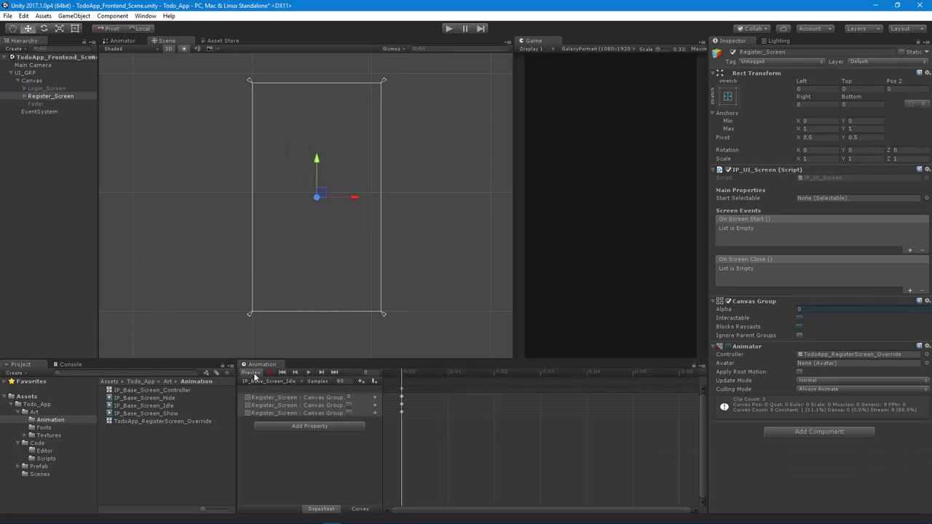
left_click(277, 386)
left_click(283, 402)
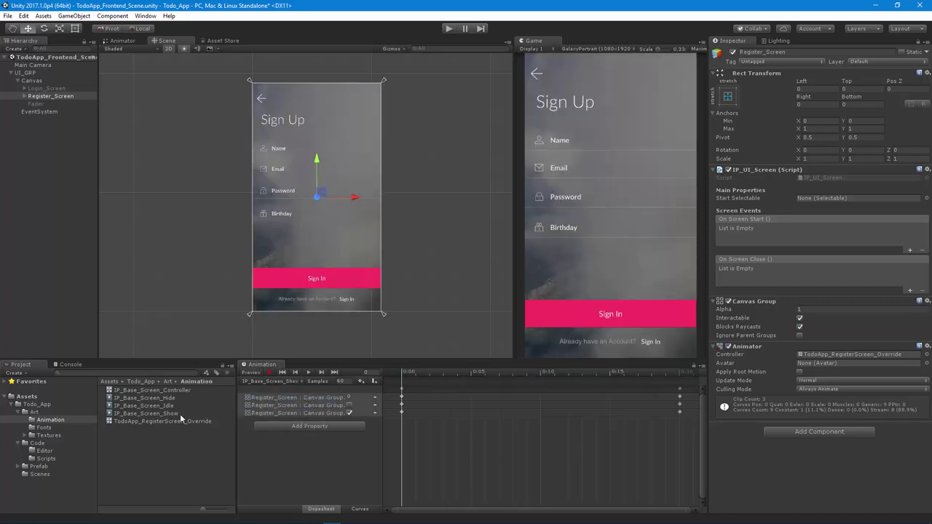
left_click_drag(411, 378, 500, 374)
left_click_drag(560, 373, 380, 372)
- Switch to MonoDevelop to review the Animator and CanvasGroup RequireComponent attributes in IP_UI_Screen.cs, and return to Unity
key("alt+Tab")
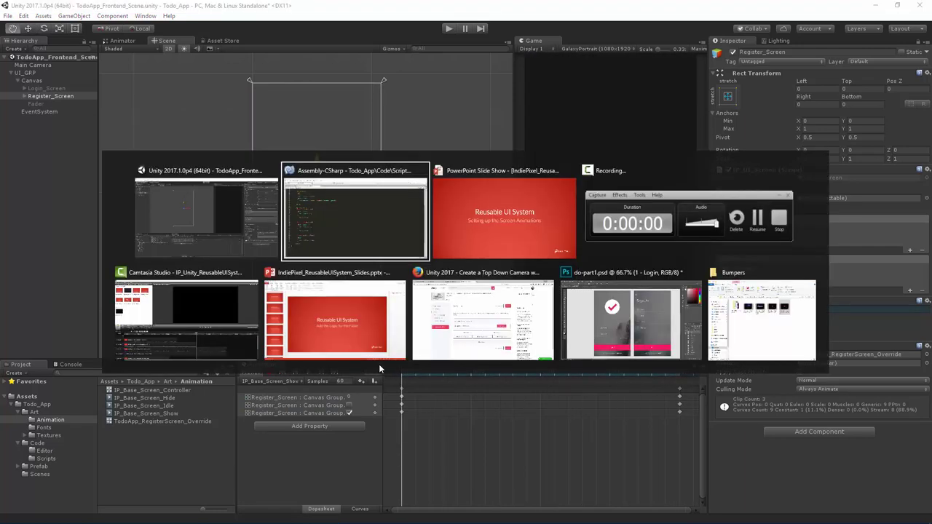
left_click(337, 272)
scroll(337, 275, "up", 8)
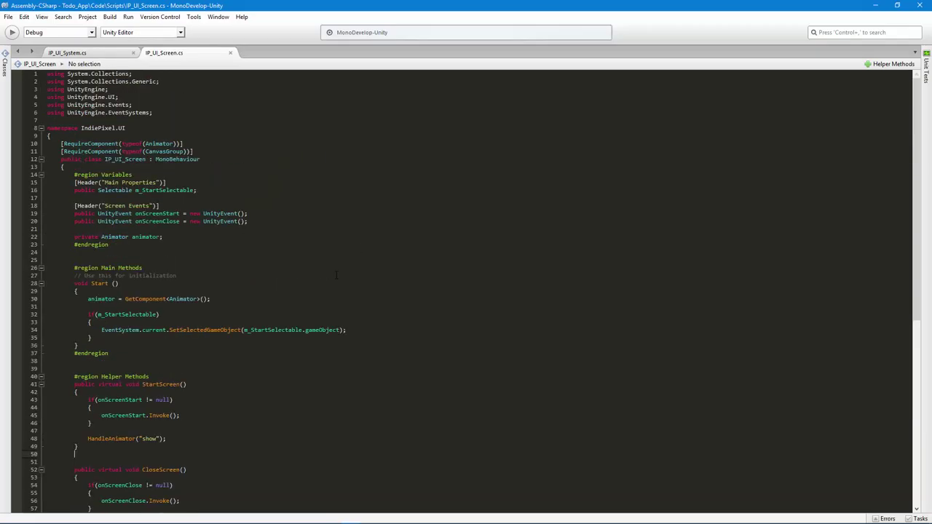
left_click_drag(196, 151, 13, 143)
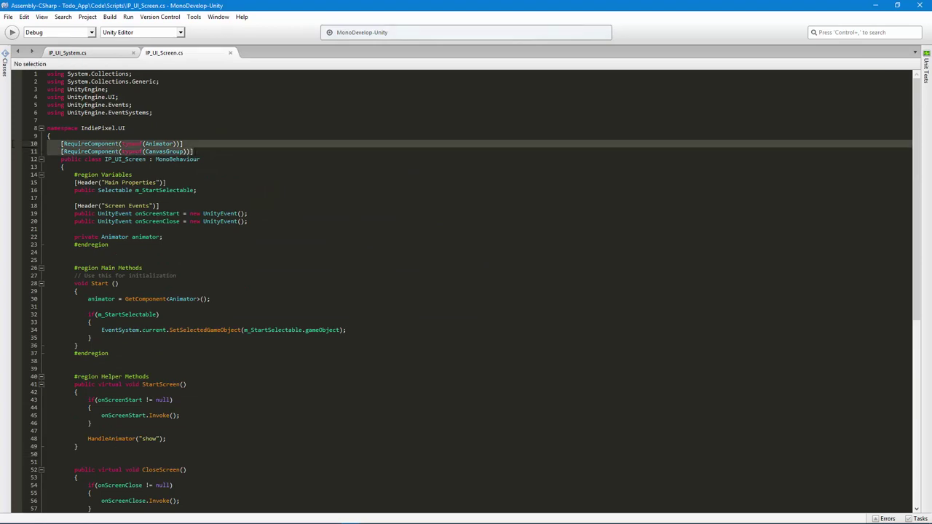
key("alt+Tab")
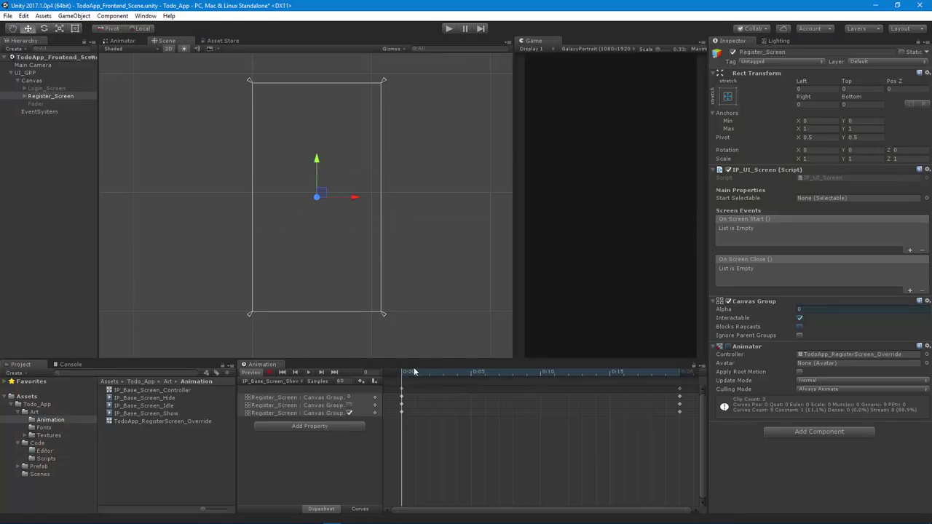
key("alt+Tab")
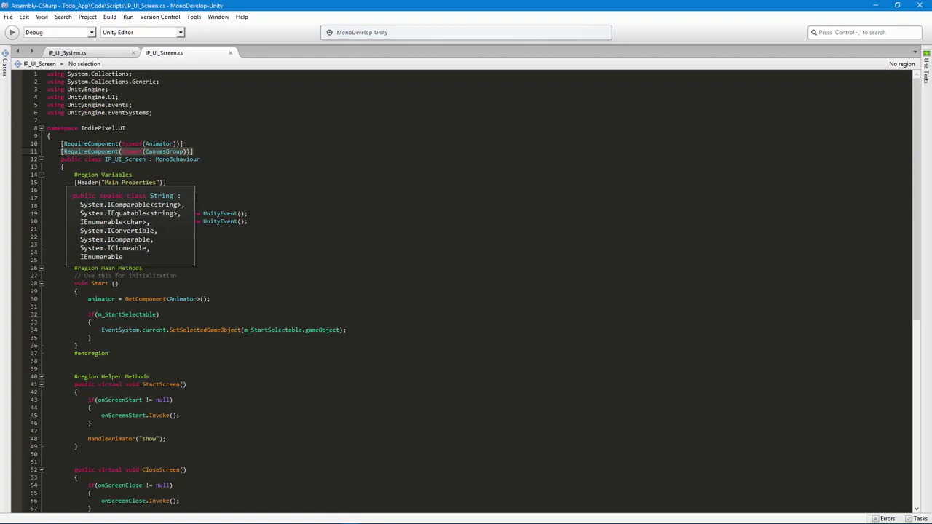
key("alt+Tab")
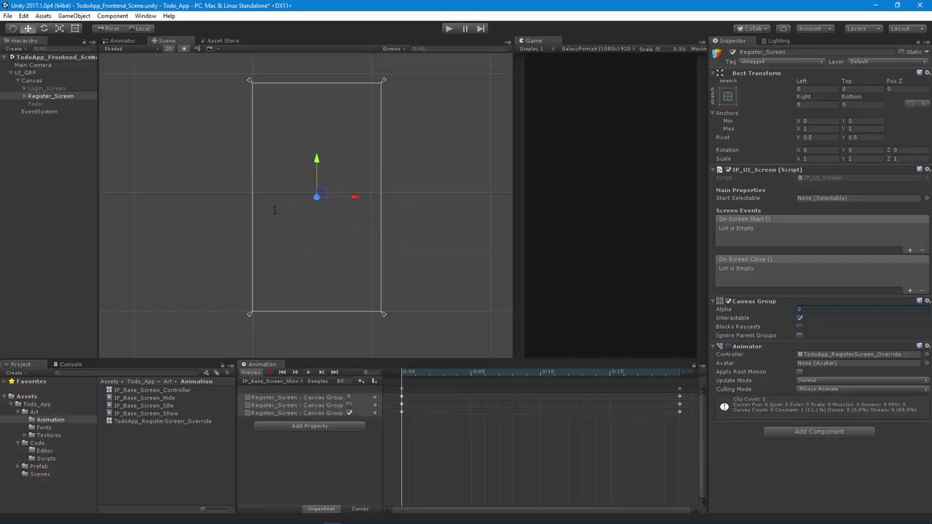